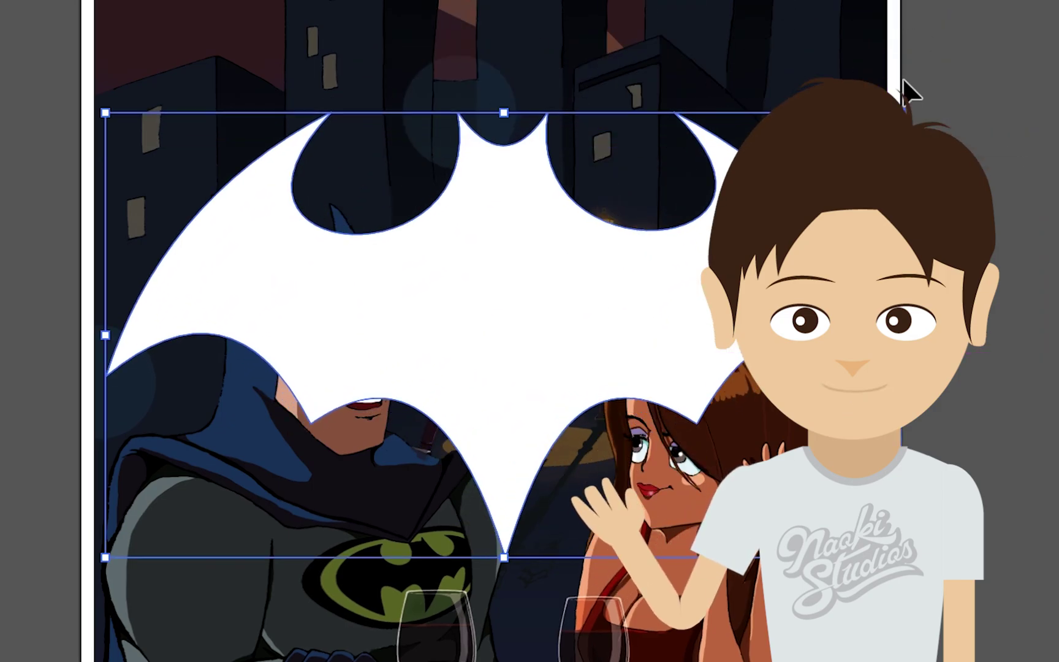
Step: Enlarge the bat shape, move it down over the figures, and clip the background artwork to it
{"action": "left_click_drag", "start_coordinate": [105, 558], "coordinate": [84, 570]}
{"action": "left_click_drag", "start_coordinate": [449, 324], "coordinate": [449, 386]}
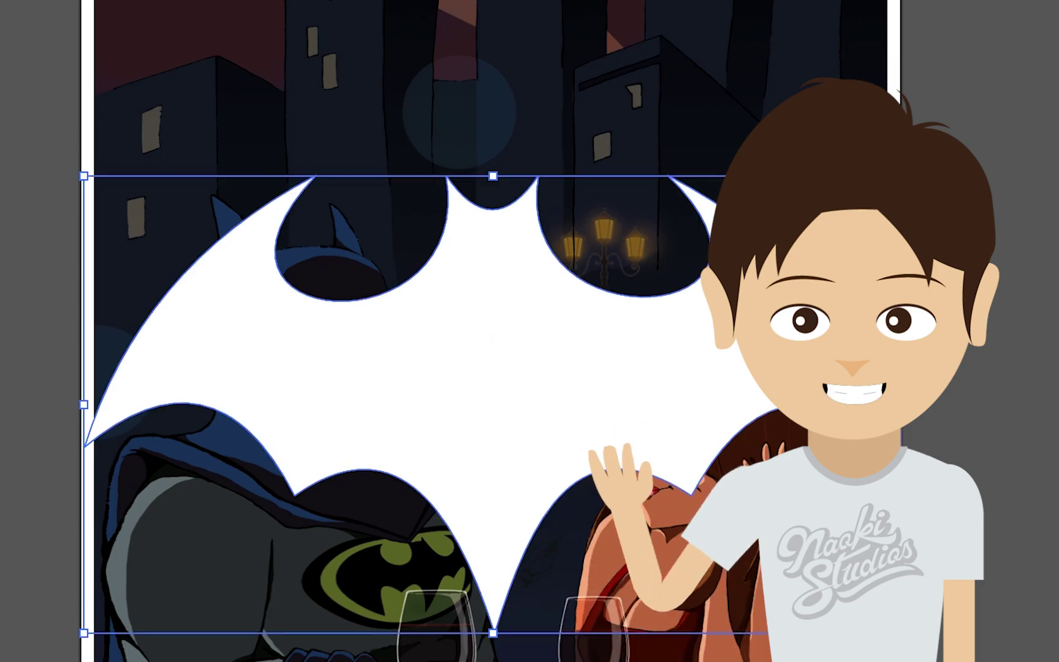
{"action": "left_click", "coordinate": [225, 261], "text": "shift"}
{"action": "key", "text": "ctrl+7"}
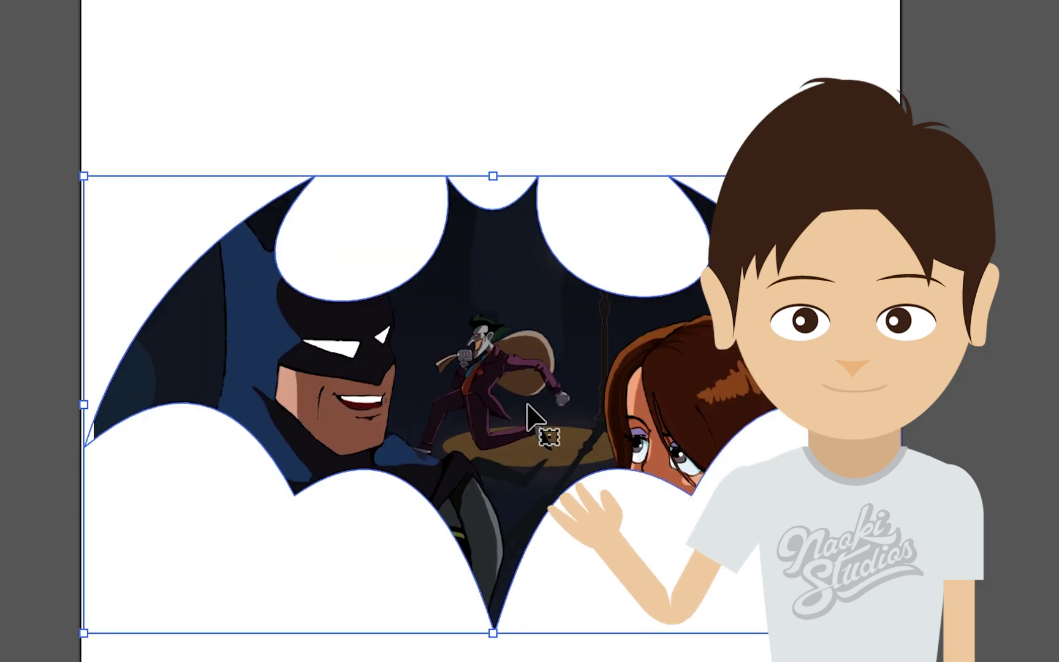
Step: Shift the artwork upward inside the bat-shaped mask
{"action": "key", "text": "a"}
{"action": "left_click", "coordinate": [502, 371]}
{"action": "left_click_drag", "start_coordinate": [503, 371], "coordinate": [502, 347]}
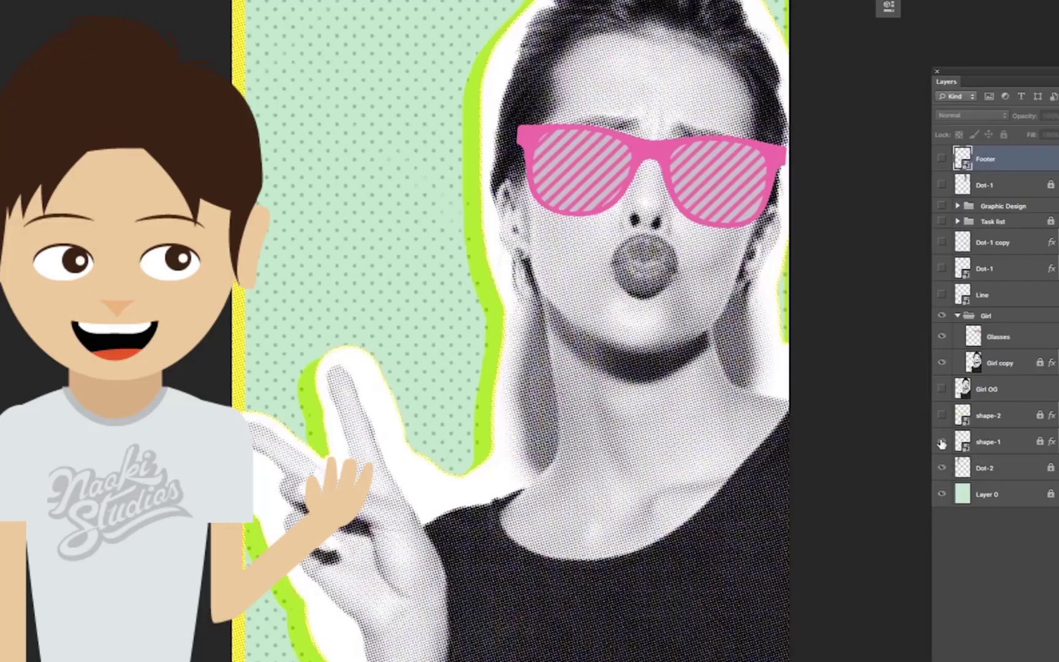
Step: Reveal the poster's hidden triangle and text layers, then bring up the centre circle's options
{"action": "left_click_drag", "start_coordinate": [943, 441], "coordinate": [943, 415]}
{"action": "left_click", "coordinate": [942, 222]}
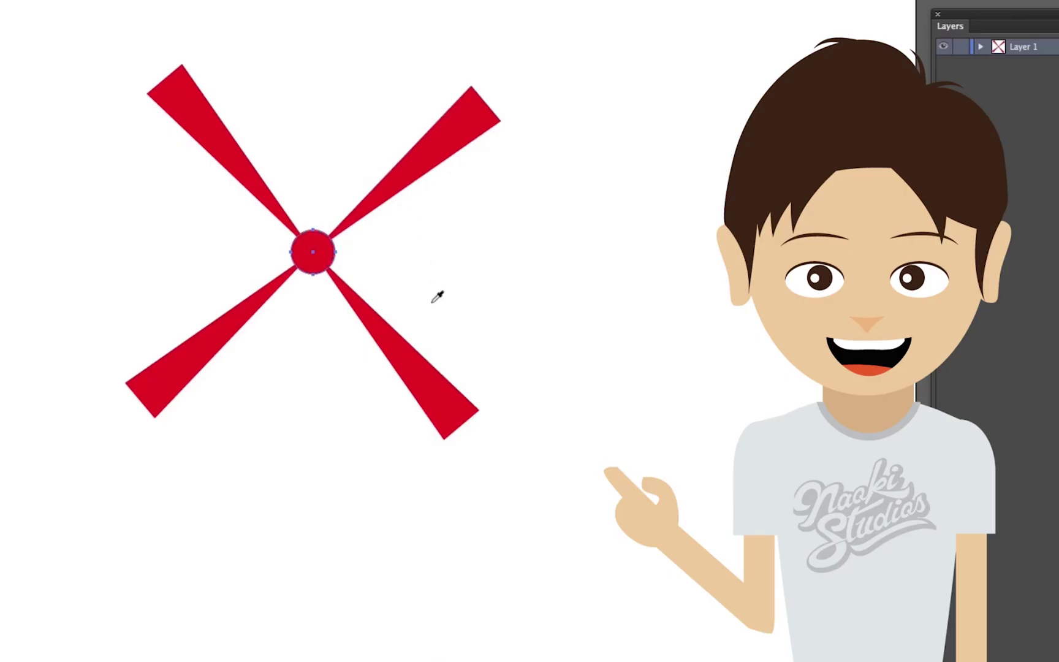
{"action": "right_click", "coordinate": [329, 263]}
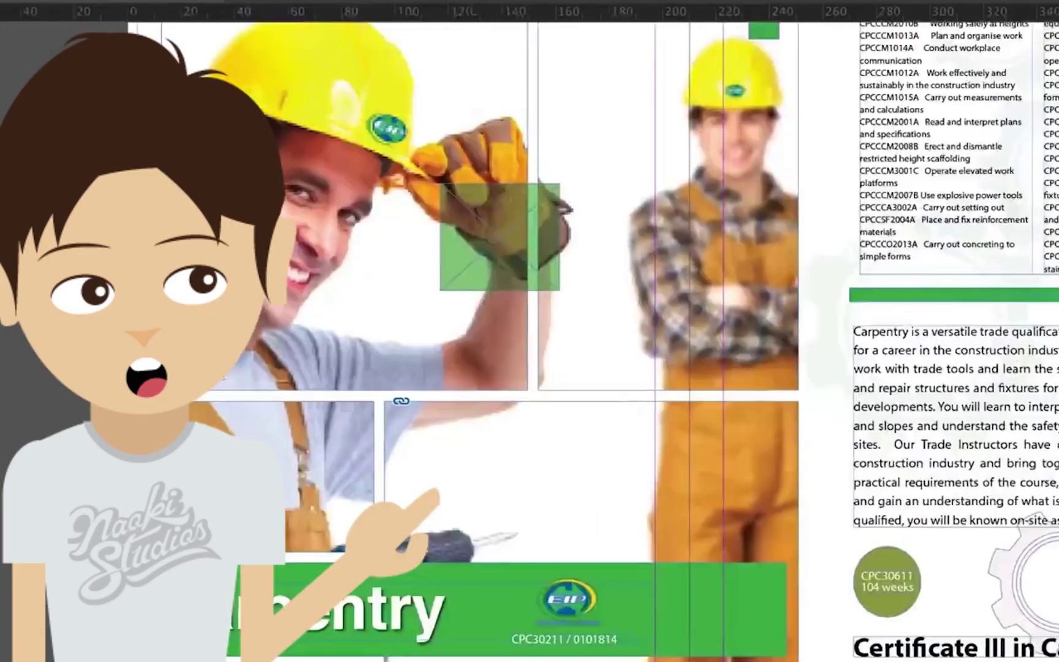
{"action": "scroll", "coordinate": [530, 331], "scroll_direction": "down", "scroll_amount": 15}
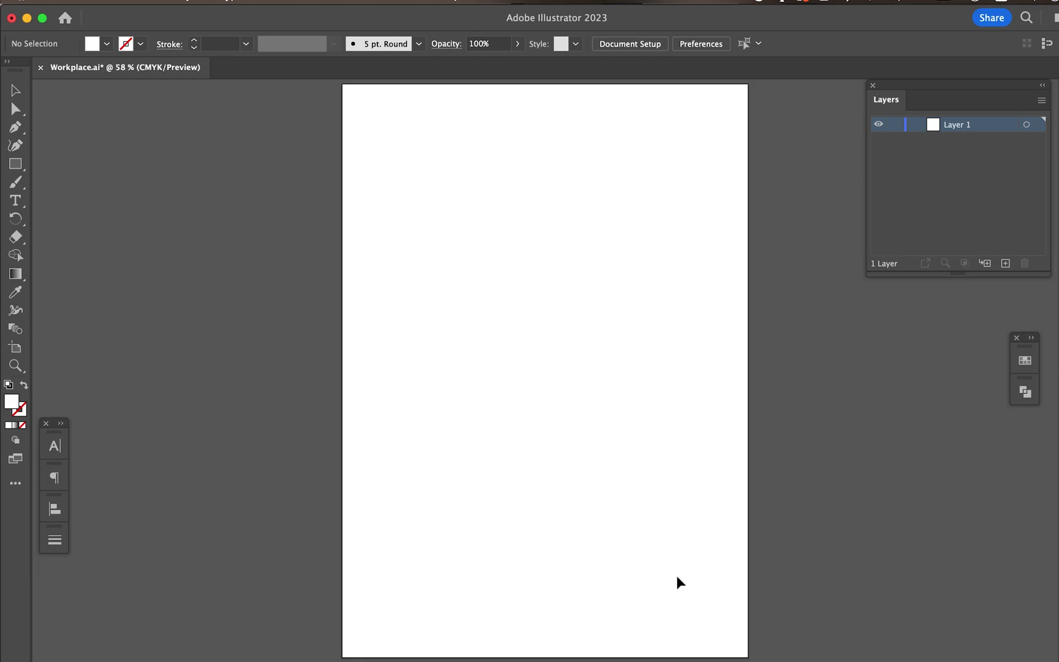
Step: Paste the Batman illustration onto the artboard, deselect it, and pick the Rectangle tool
{"action": "key", "text": "super+v"}
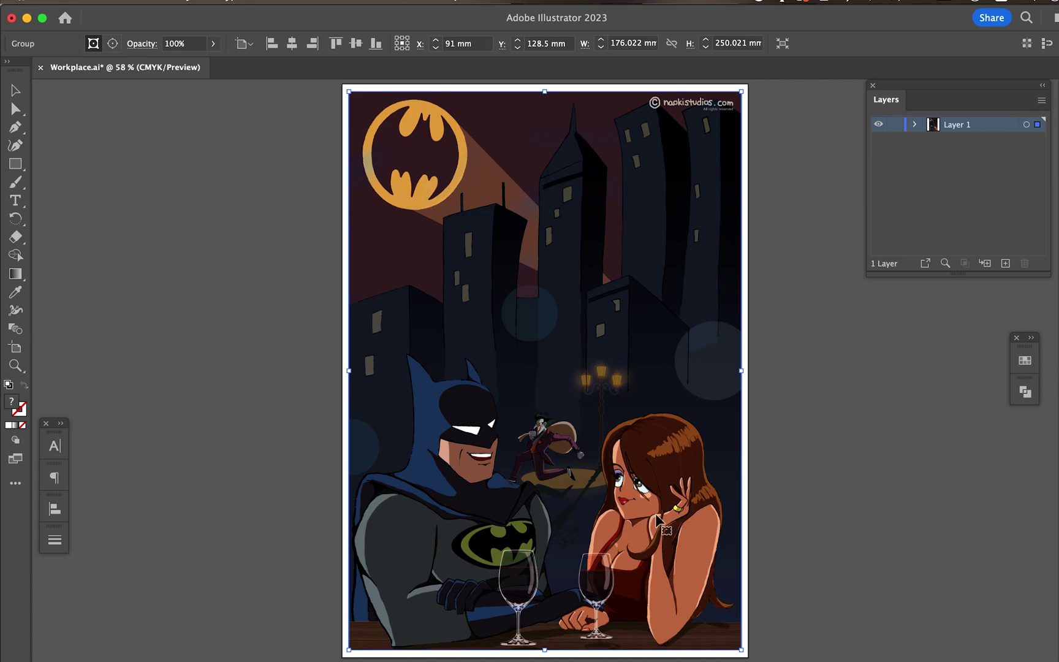
{"action": "left_click", "coordinate": [789, 531]}
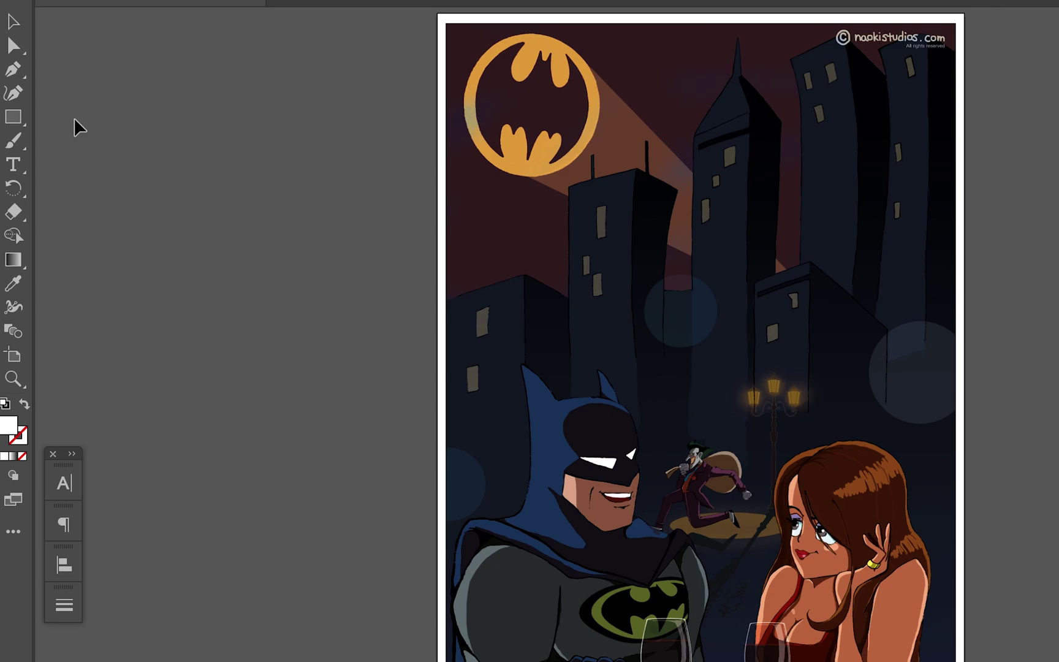
{"action": "left_click", "coordinate": [20, 120]}
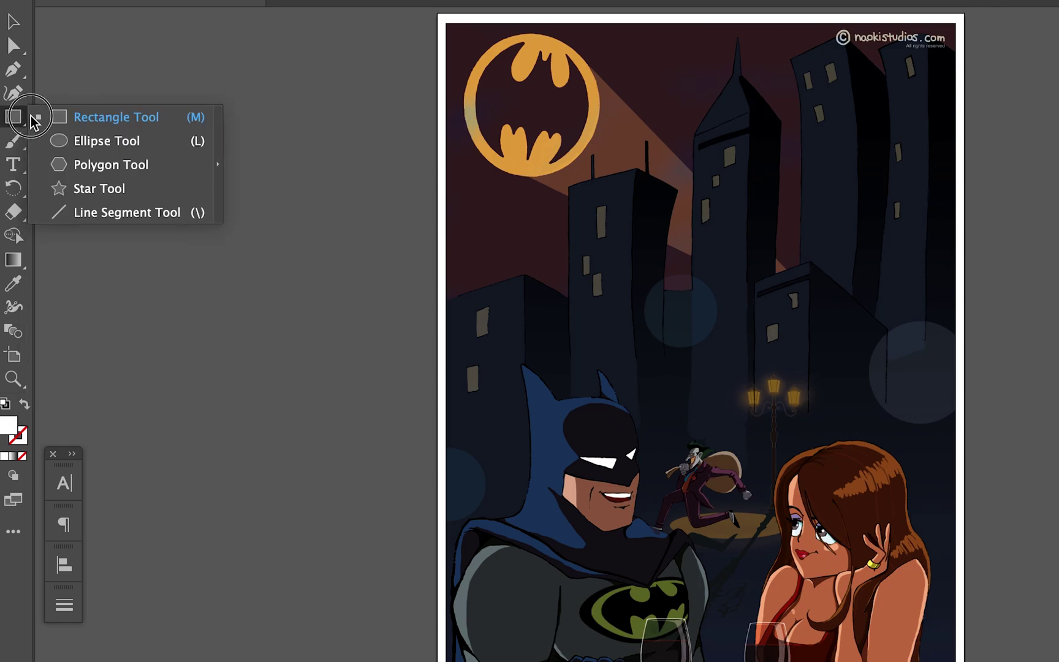
{"action": "left_click", "coordinate": [92, 122]}
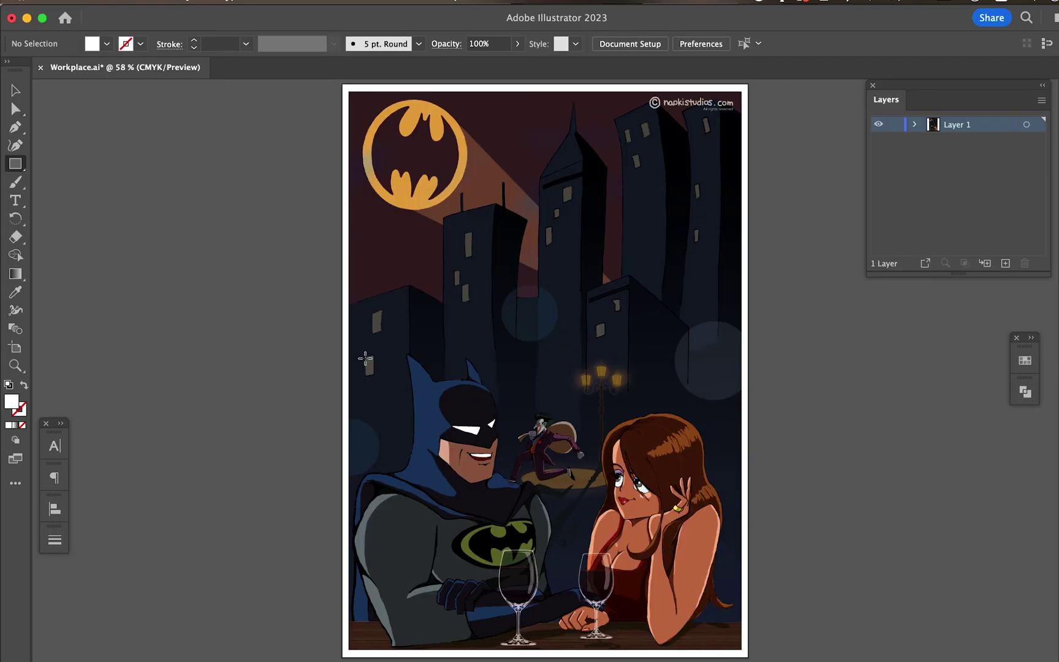
Step: Draw a white rectangle over the lower half, set it to 70% opacity and nudge it into place
{"action": "left_click_drag", "start_coordinate": [366, 359], "coordinate": [728, 604]}
{"action": "left_click", "coordinate": [518, 44]}
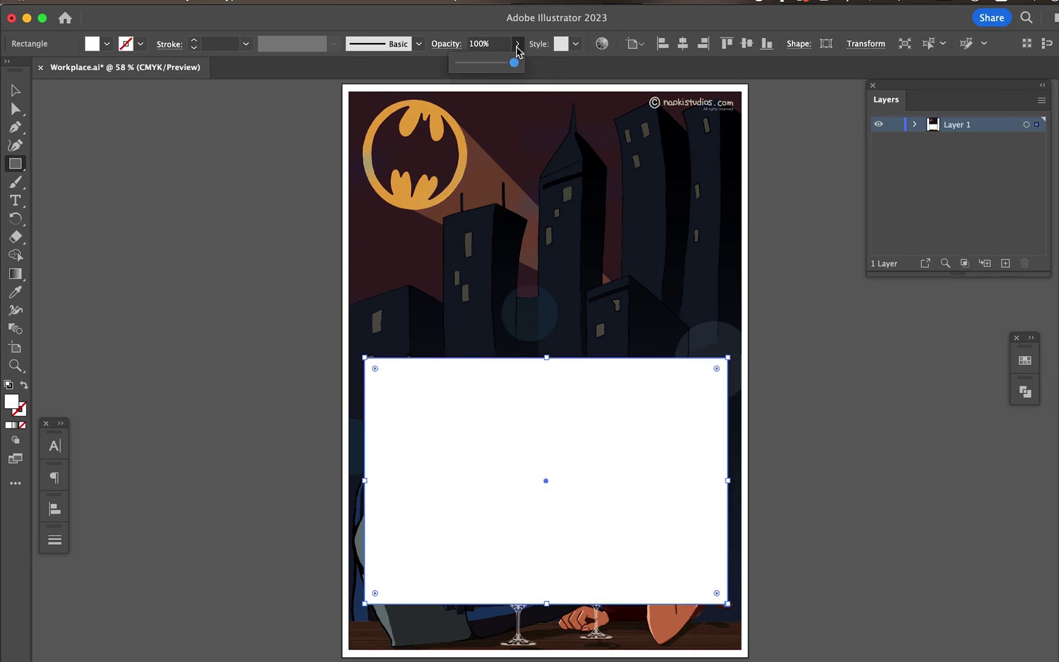
{"action": "left_click", "coordinate": [498, 62]}
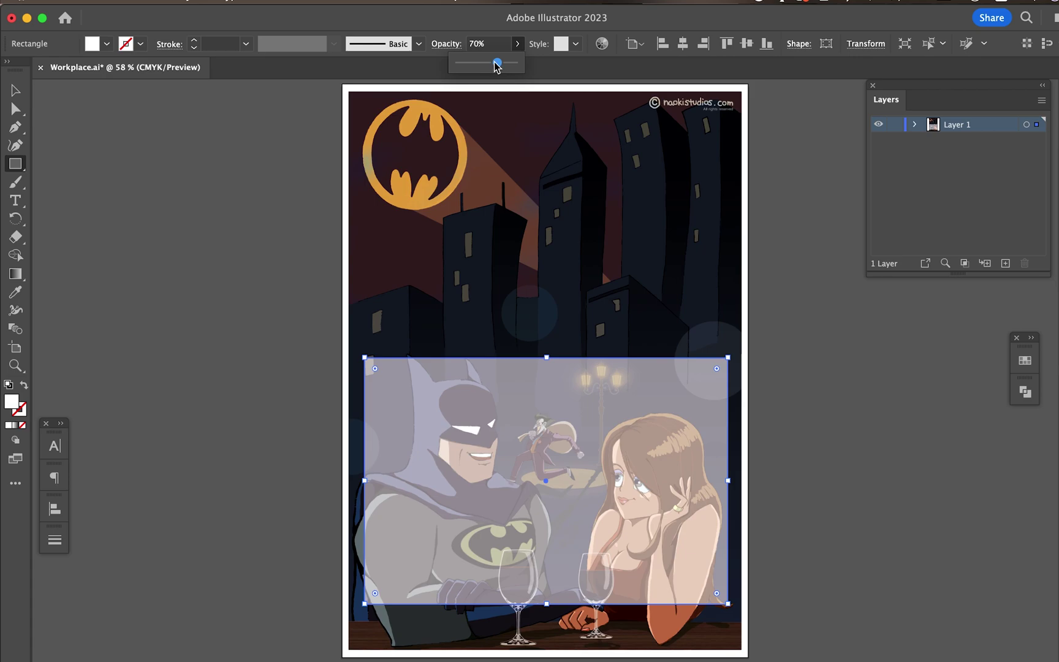
{"action": "key", "text": "v"}
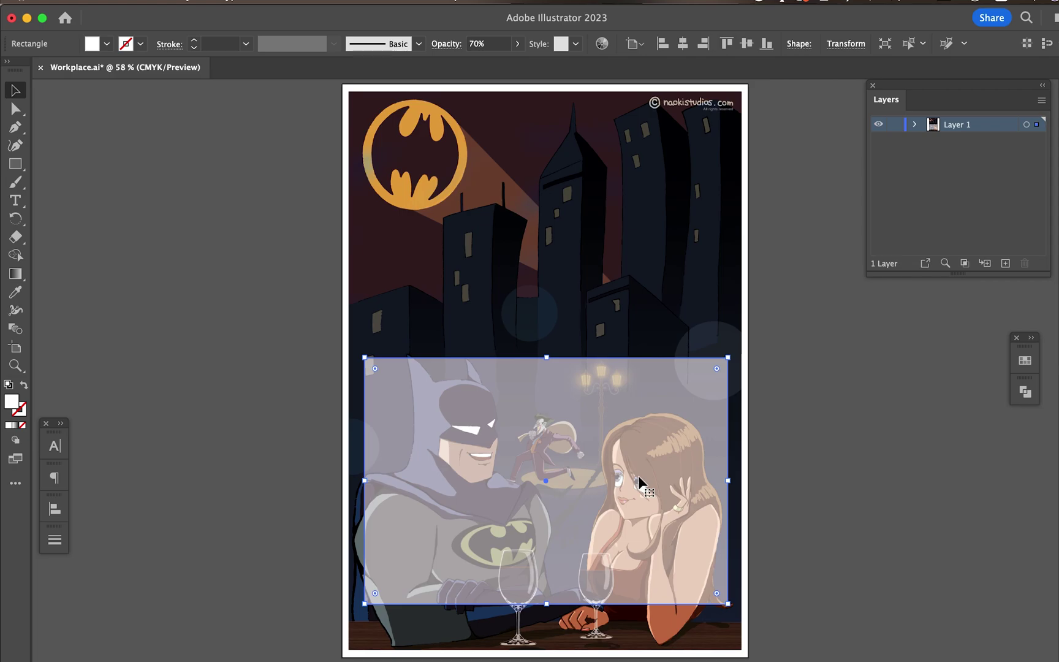
{"action": "left_click_drag", "start_coordinate": [612, 481], "coordinate": [611, 484]}
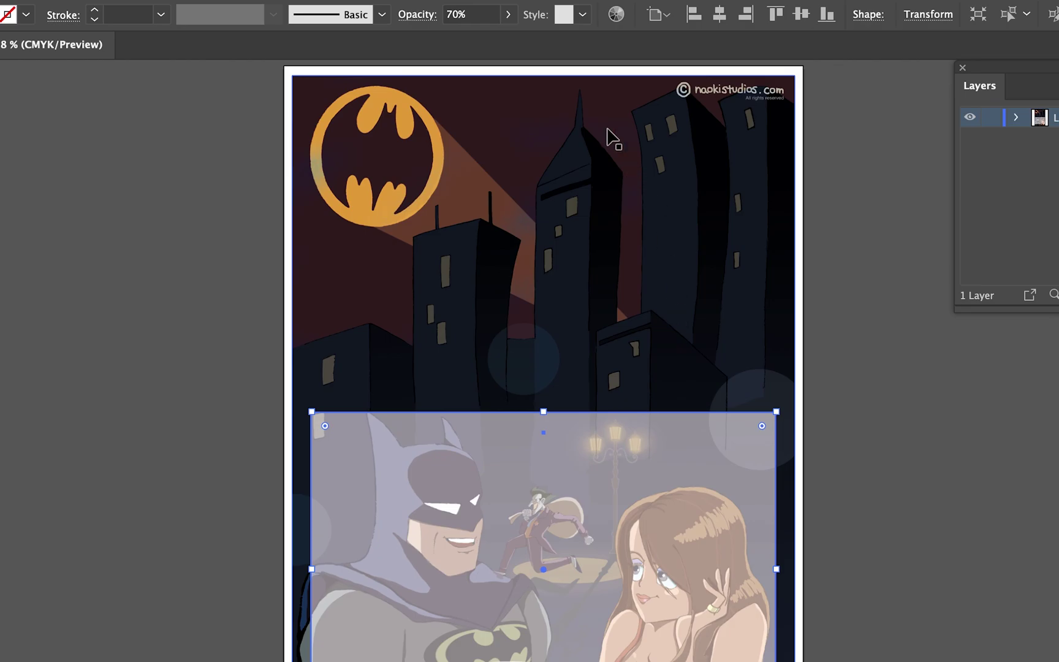
Step: Restore the rectangle to 100% opacity and select it together with the artwork
{"action": "left_click", "coordinate": [509, 14]}
{"action": "left_click_drag", "start_coordinate": [487, 39], "coordinate": [518, 49]}
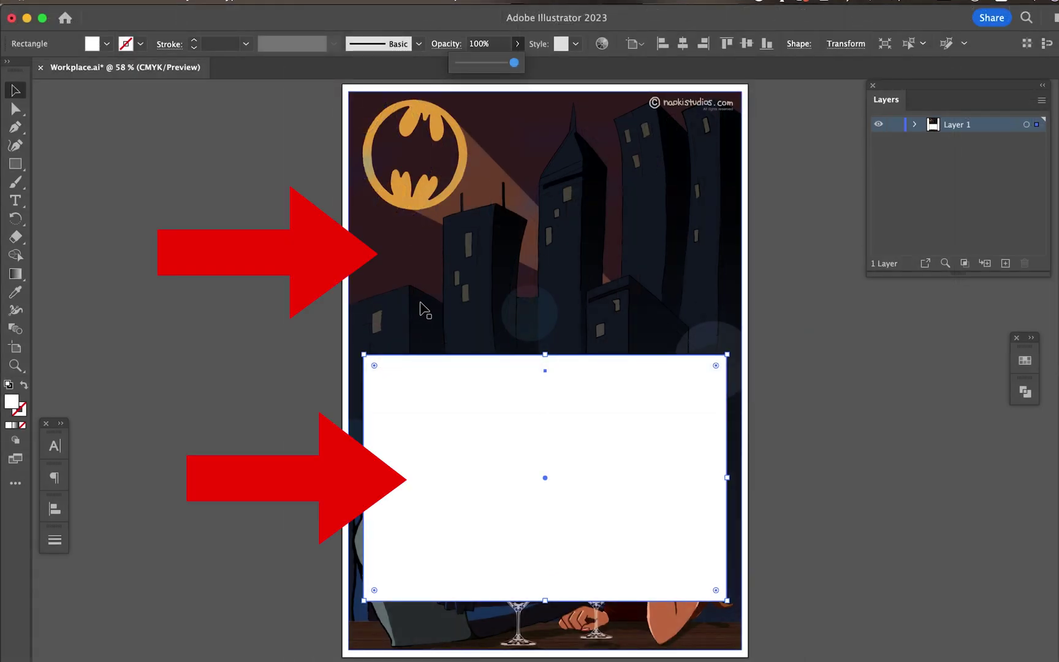
{"action": "left_click", "coordinate": [426, 297], "text": "shift"}
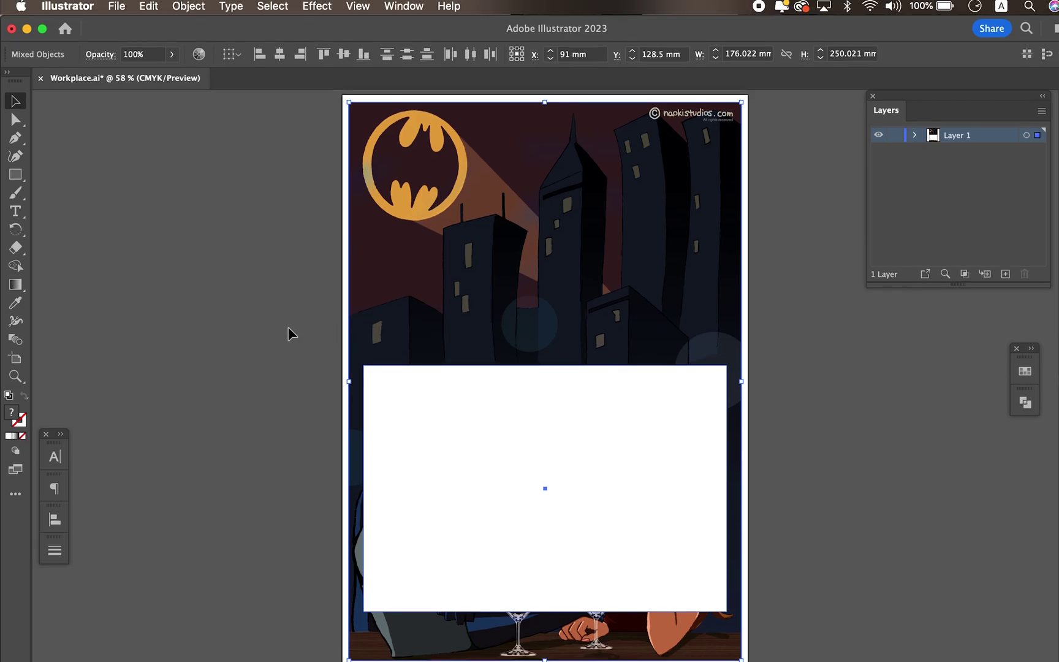
Step: Clip the artwork to the rectangle and shift the image up inside it with Direct Selection
{"action": "left_click", "coordinate": [188, 7]}
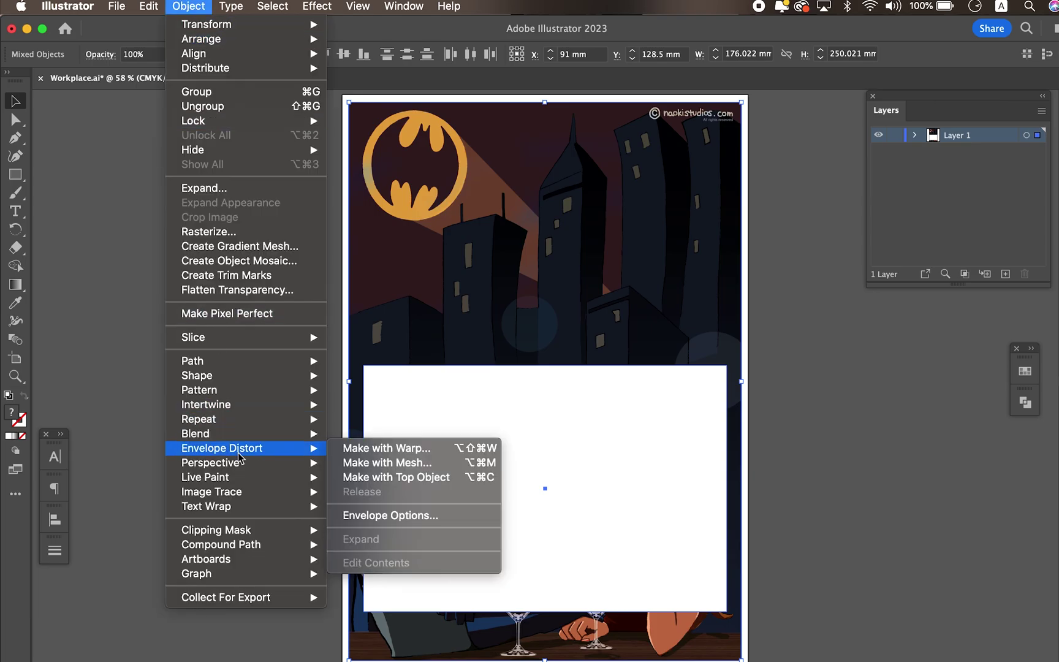
{"action": "mouse_move", "coordinate": [237, 531]}
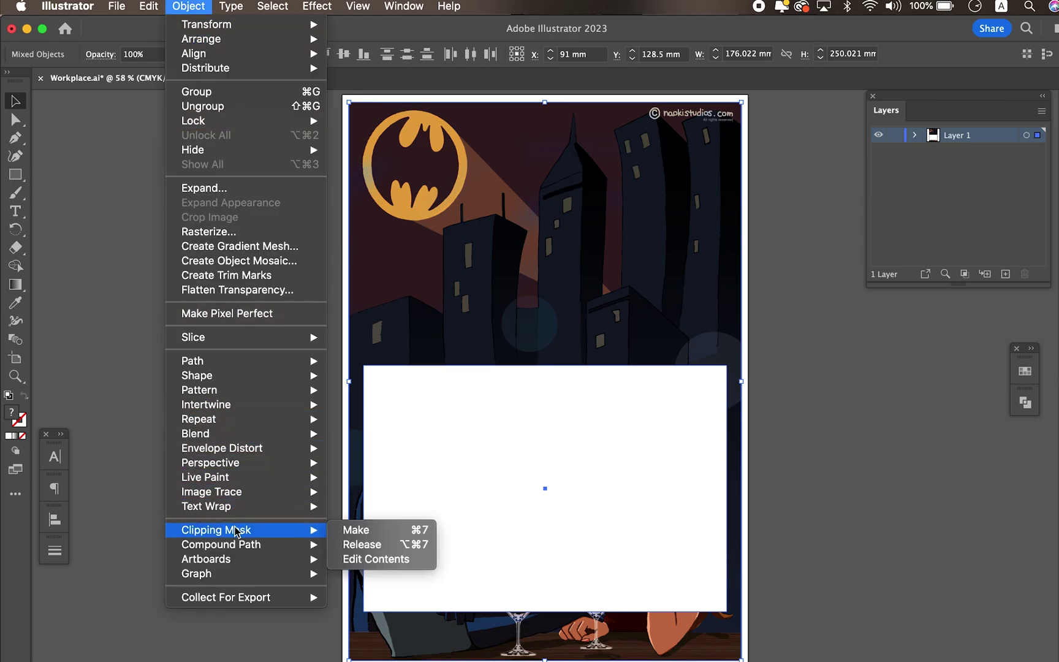
{"action": "left_click", "coordinate": [359, 530]}
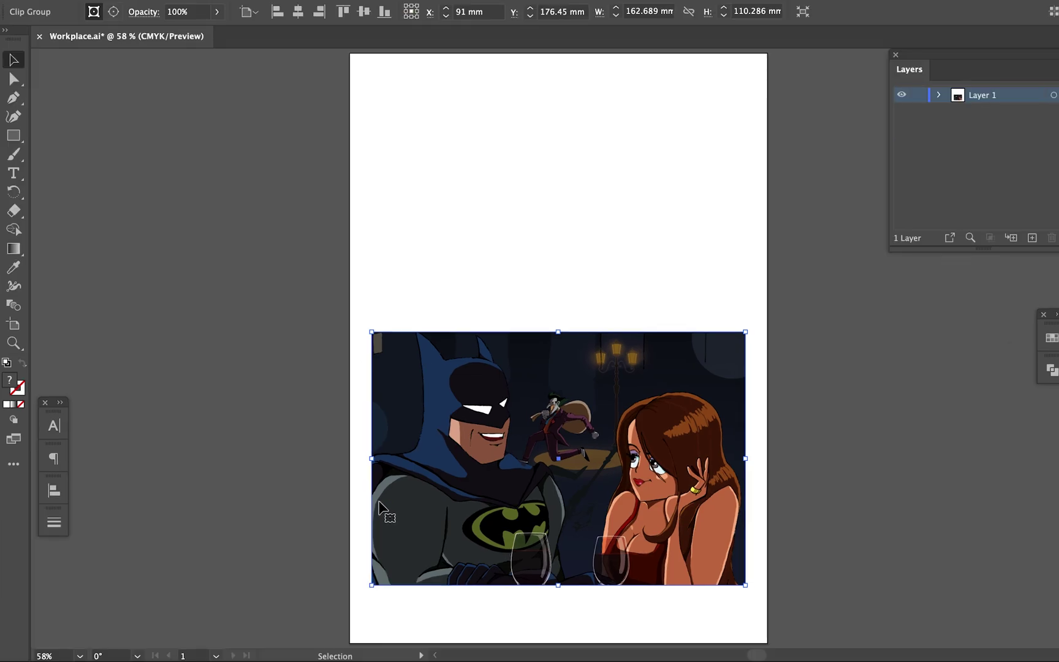
{"action": "left_click", "coordinate": [13, 80]}
{"action": "left_click", "coordinate": [809, 437]}
{"action": "mouse_move", "coordinate": [687, 499]}
{"action": "left_mouse_down"}
{"action": "mouse_move", "coordinate": [685, 455]}
{"action": "mouse_move", "coordinate": [687, 499]}
{"action": "left_mouse_up"}
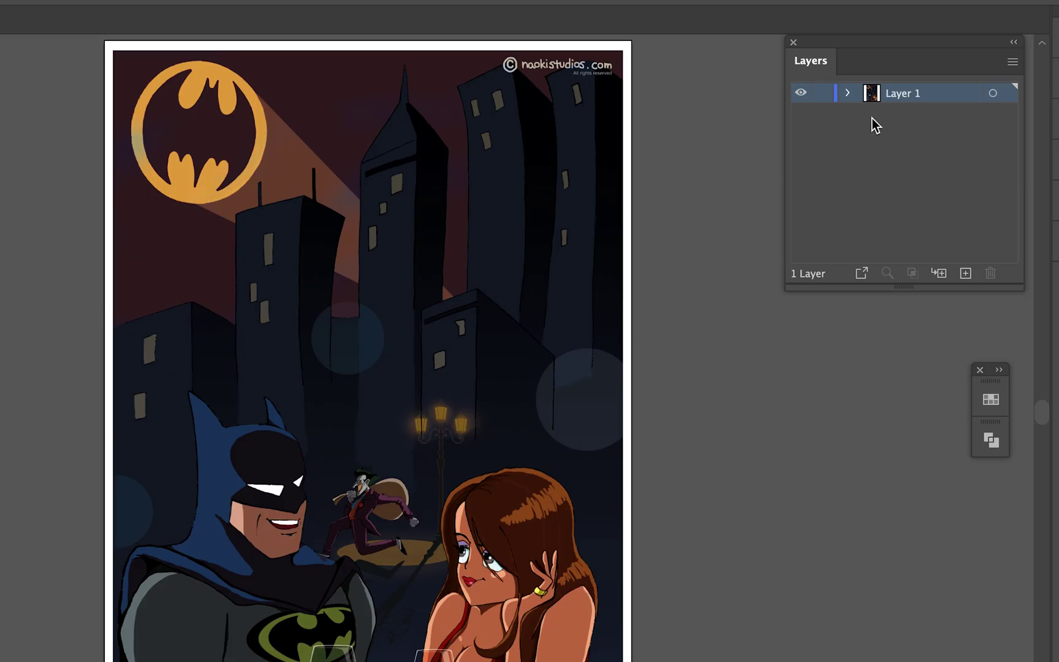
Step: Lock the illustration group and draw four circles over the bat signal, Batman, the Joker and the woman
{"action": "left_click", "coordinate": [939, 95]}
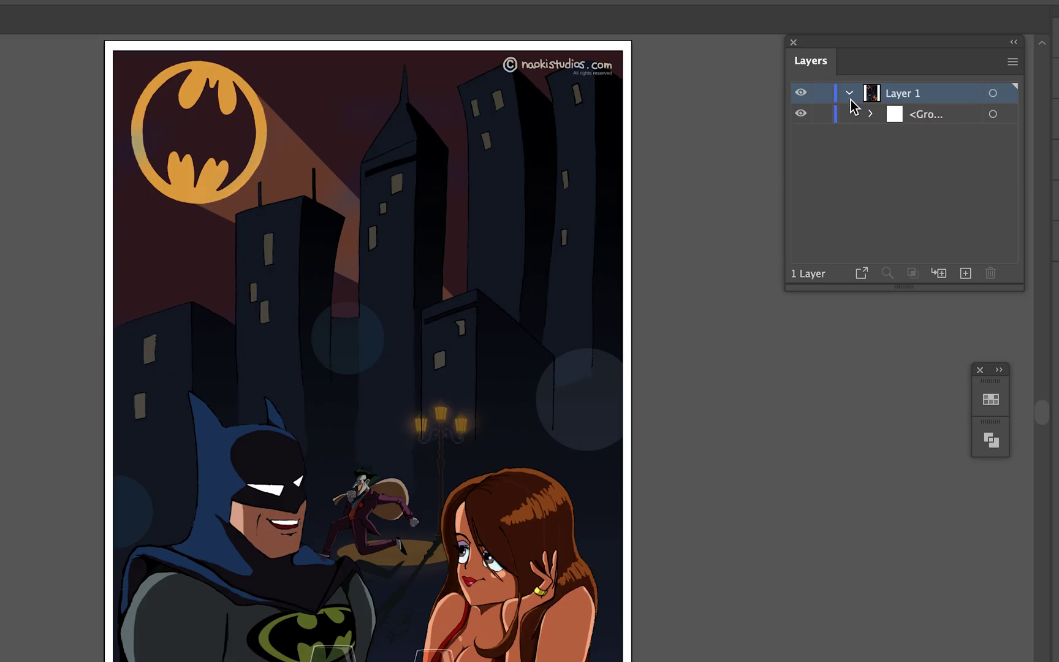
{"action": "left_click", "coordinate": [823, 115]}
{"action": "left_click", "coordinate": [14, 134]}
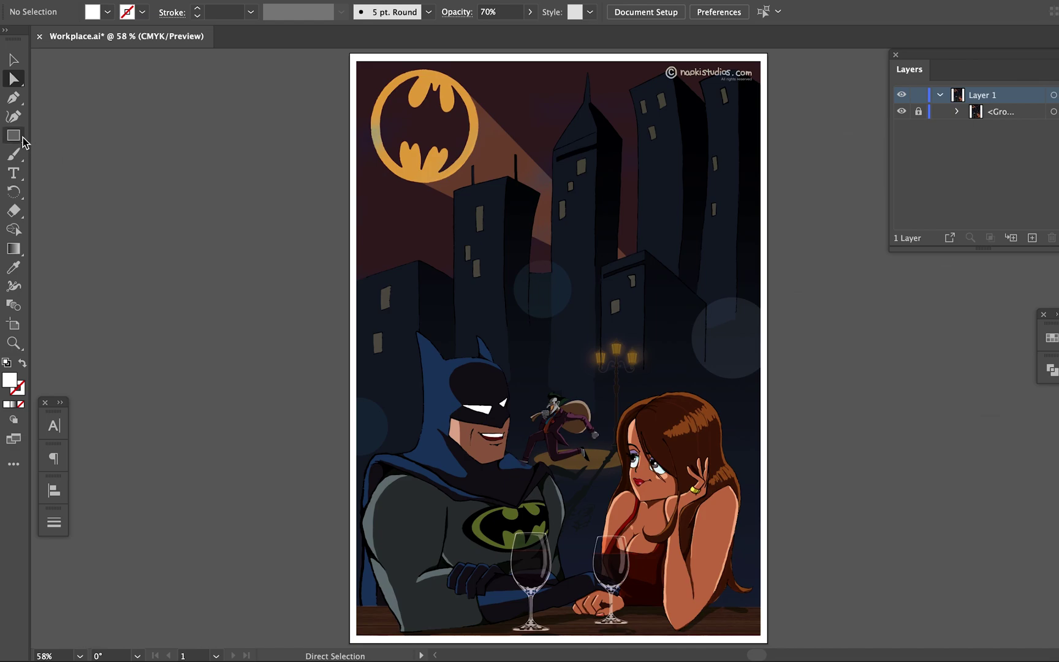
{"action": "left_click_drag", "start_coordinate": [439, 142], "coordinate": [512, 184]}
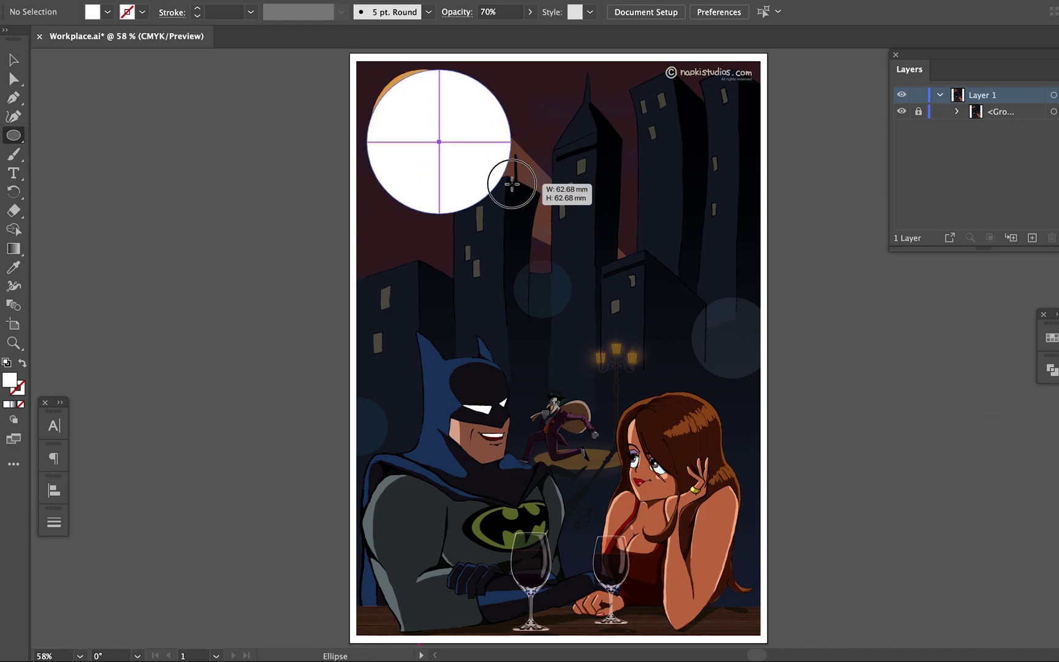
{"action": "left_click_drag", "start_coordinate": [378, 310], "coordinate": [591, 525]}
{"action": "left_click_drag", "start_coordinate": [525, 381], "coordinate": [648, 504]}
{"action": "left_click_drag", "start_coordinate": [615, 367], "coordinate": [778, 531]}
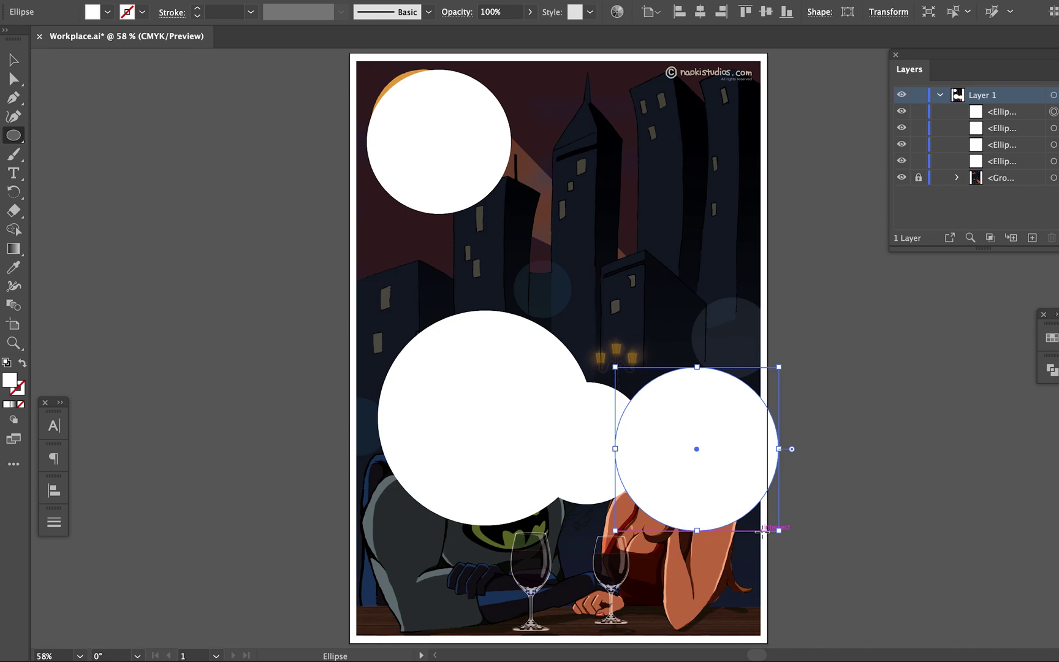
Step: Set all four circles to 72% opacity and reposition each onto its target
{"action": "key", "text": "v"}
{"action": "key", "text": "ctrl+a"}
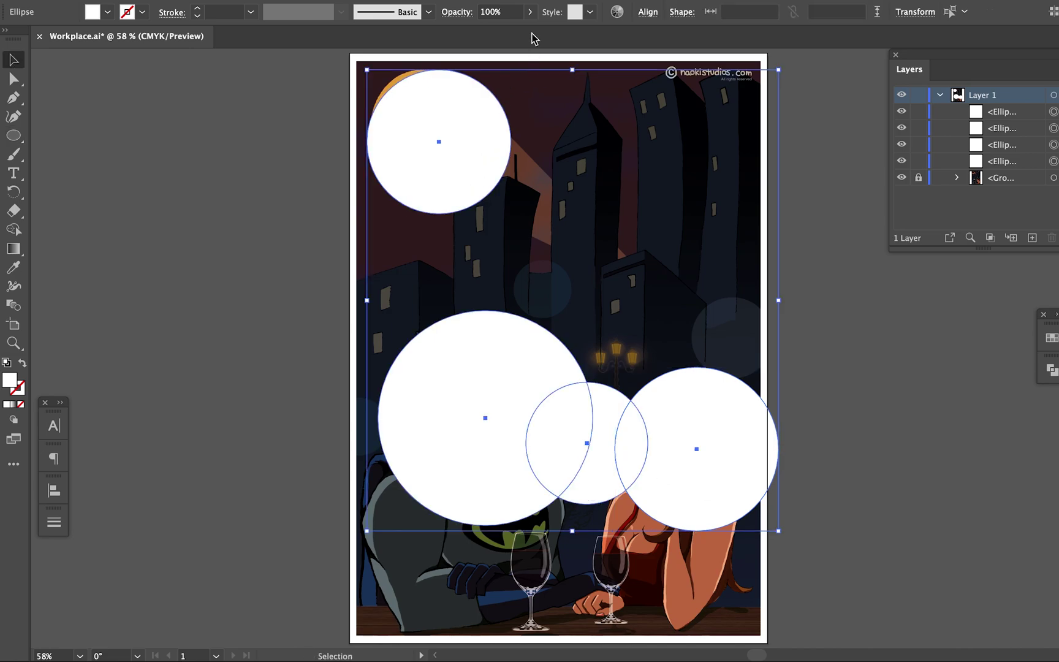
{"action": "left_click", "coordinate": [530, 11]}
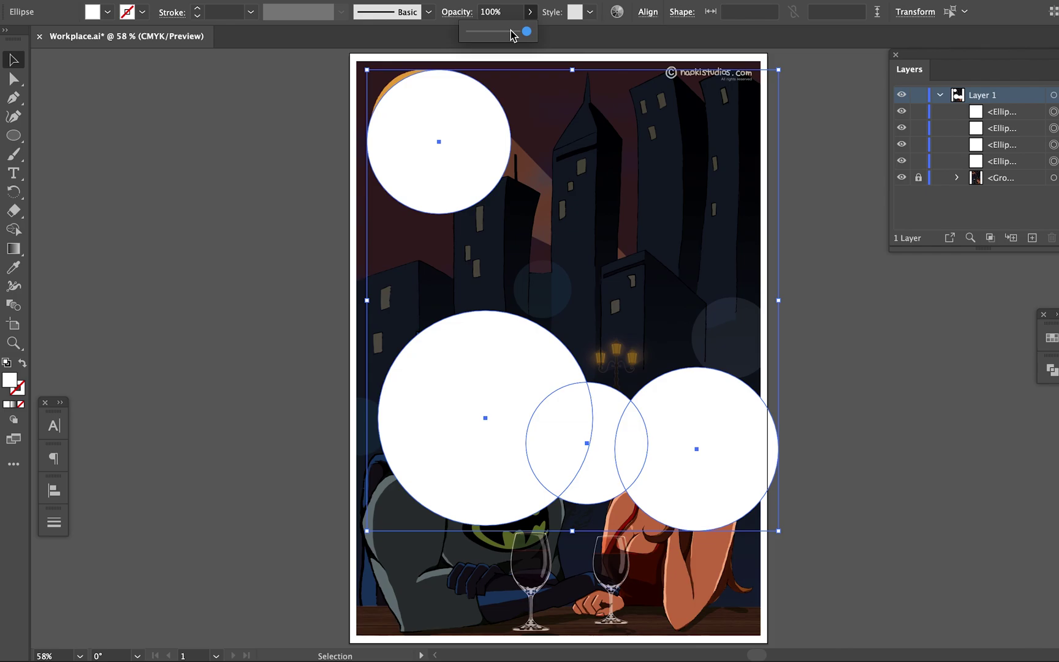
{"action": "left_click", "coordinate": [511, 31]}
{"action": "left_click_drag", "start_coordinate": [444, 190], "coordinate": [431, 179]}
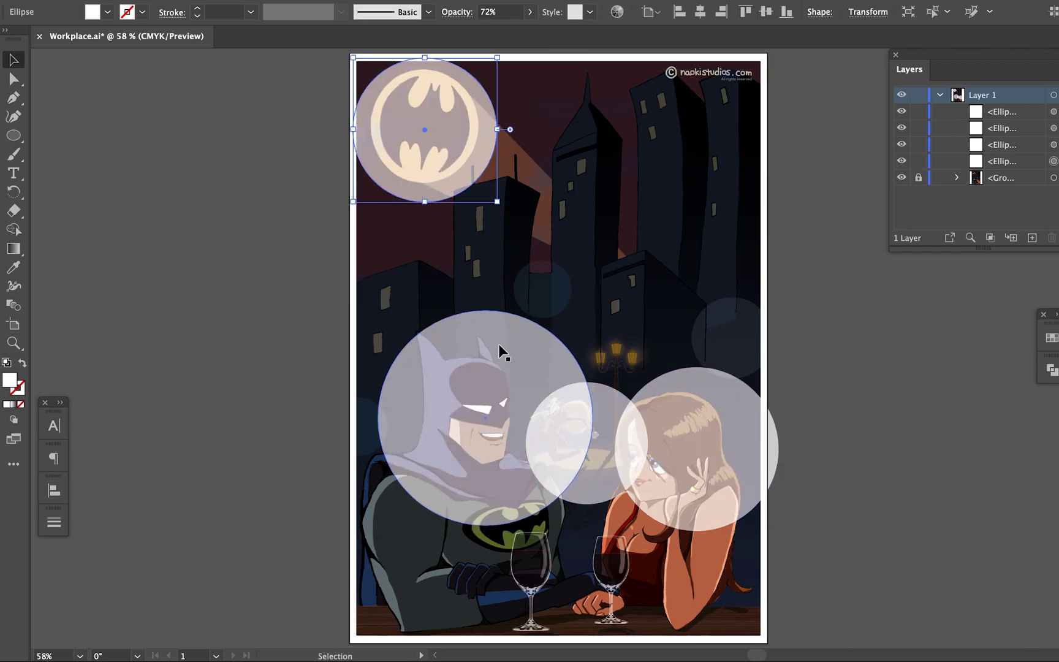
{"action": "left_click_drag", "start_coordinate": [499, 350], "coordinate": [484, 343]}
{"action": "left_click_drag", "start_coordinate": [586, 408], "coordinate": [570, 393]}
{"action": "left_click_drag", "start_coordinate": [723, 396], "coordinate": [698, 403]}
Step: Restore all four circles to 100% opacity
{"action": "key", "text": "ctrl+a"}
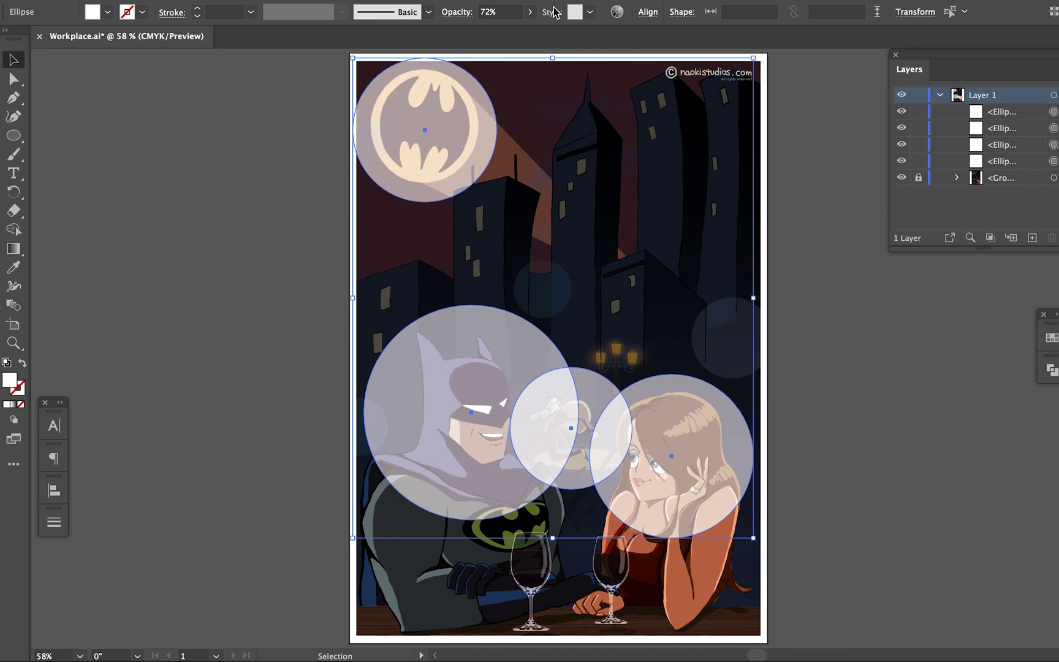
{"action": "left_click", "coordinate": [530, 11]}
{"action": "left_click_drag", "start_coordinate": [512, 31], "coordinate": [541, 39]}
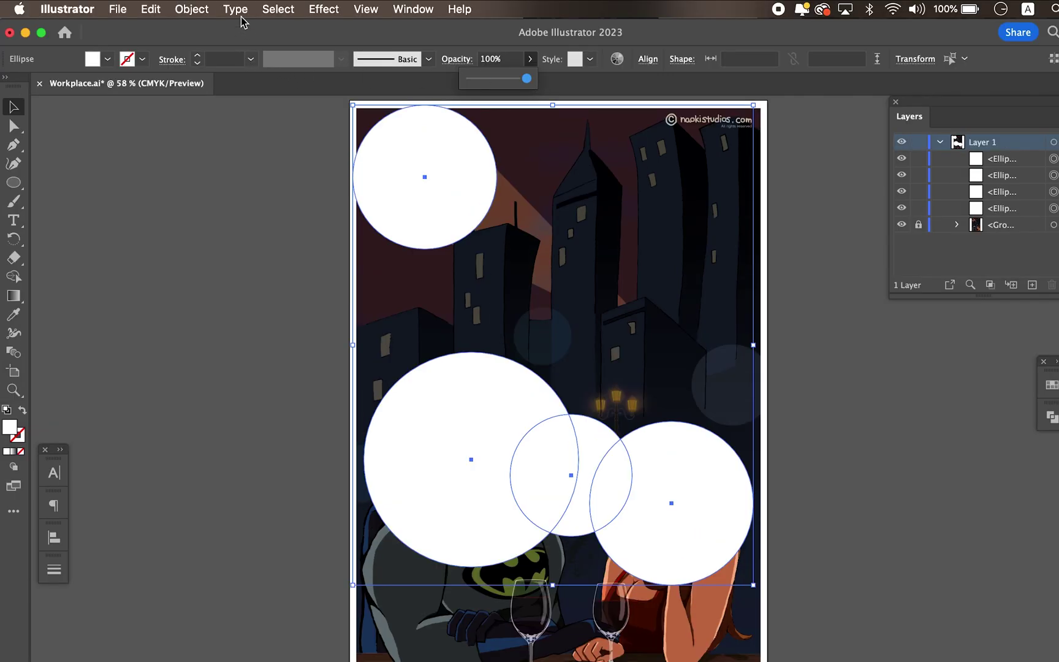
Step: Merge the four selected circles into one compound path via Object > Compound Path > Make
{"action": "left_click", "coordinate": [198, 14]}
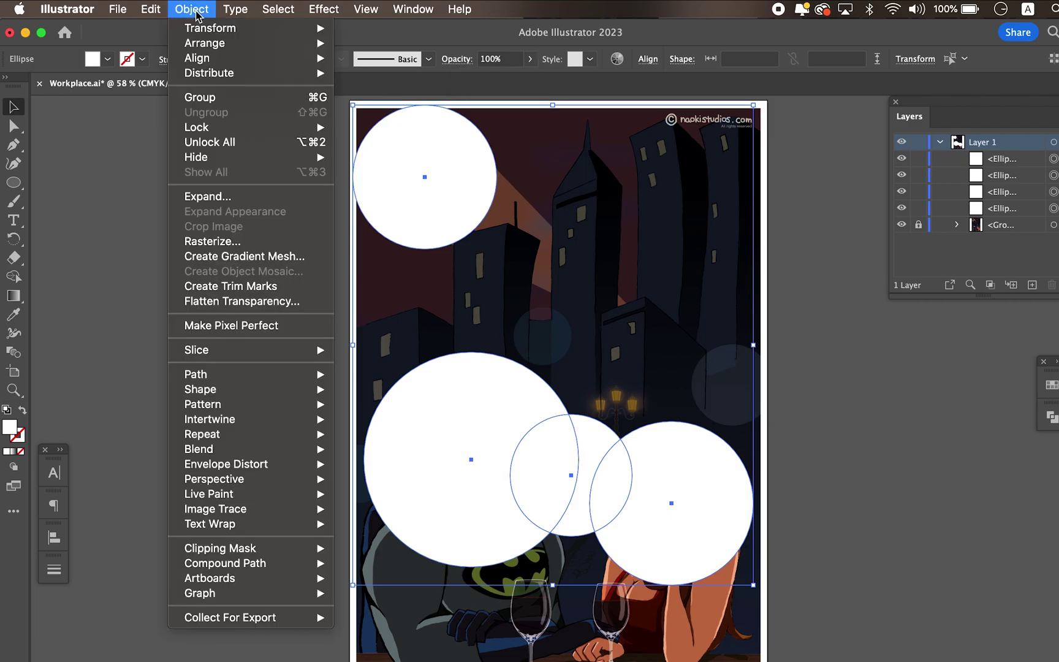
{"action": "mouse_move", "coordinate": [229, 593]}
{"action": "mouse_move", "coordinate": [236, 563]}
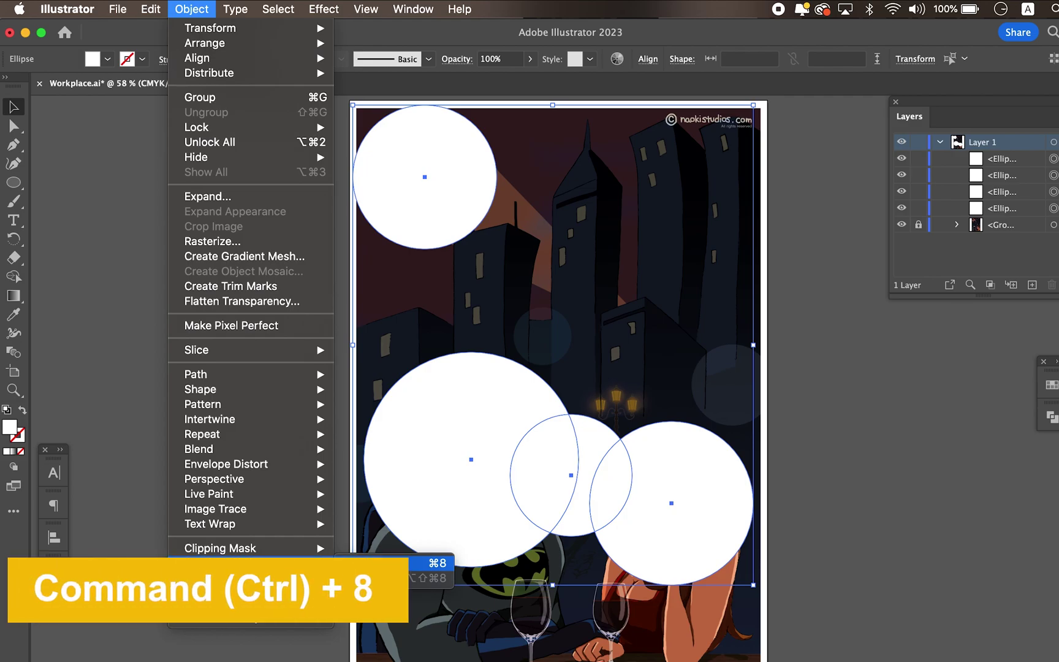
{"action": "left_click", "coordinate": [378, 563]}
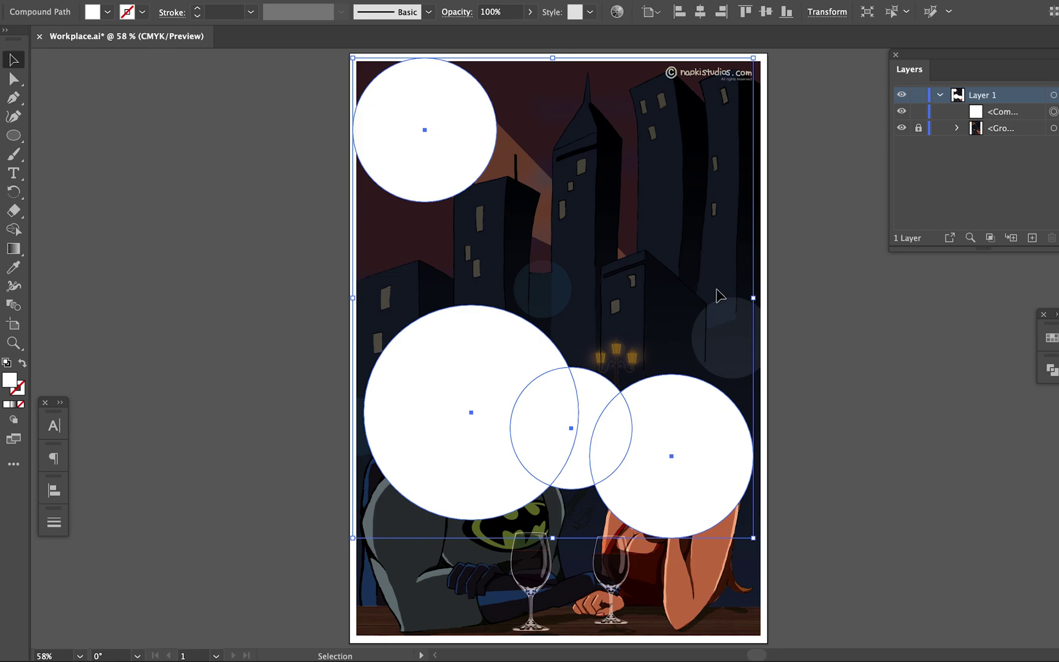
Step: Unlock the artwork group, select it with the circles, and make a circle-shaped clipping mask
{"action": "left_click", "coordinate": [919, 128]}
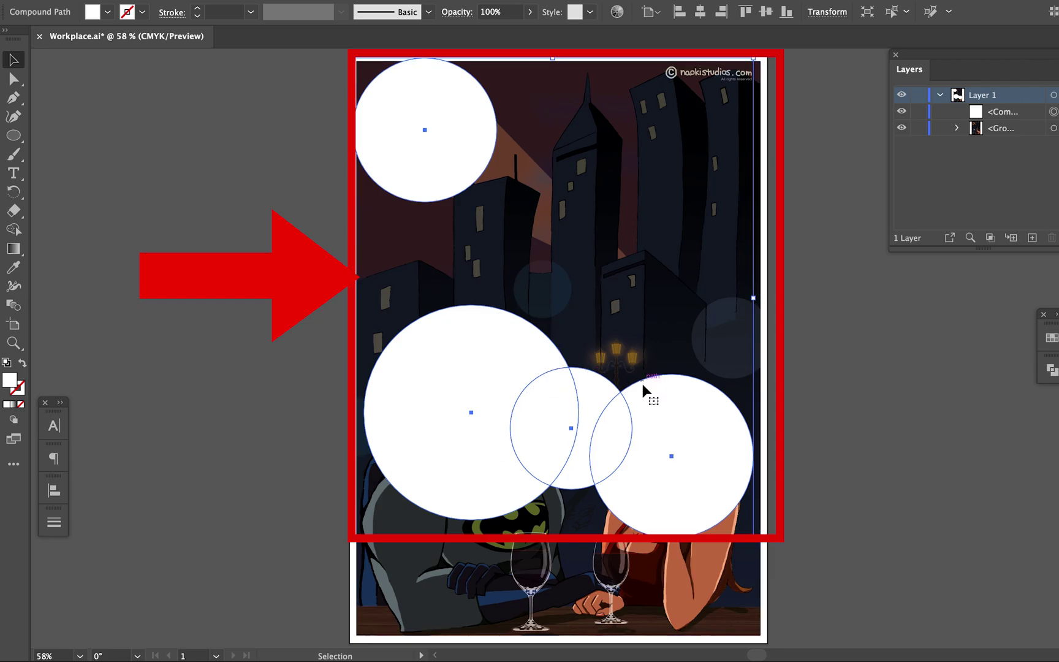
{"action": "left_click", "coordinate": [683, 603], "text": "shift"}
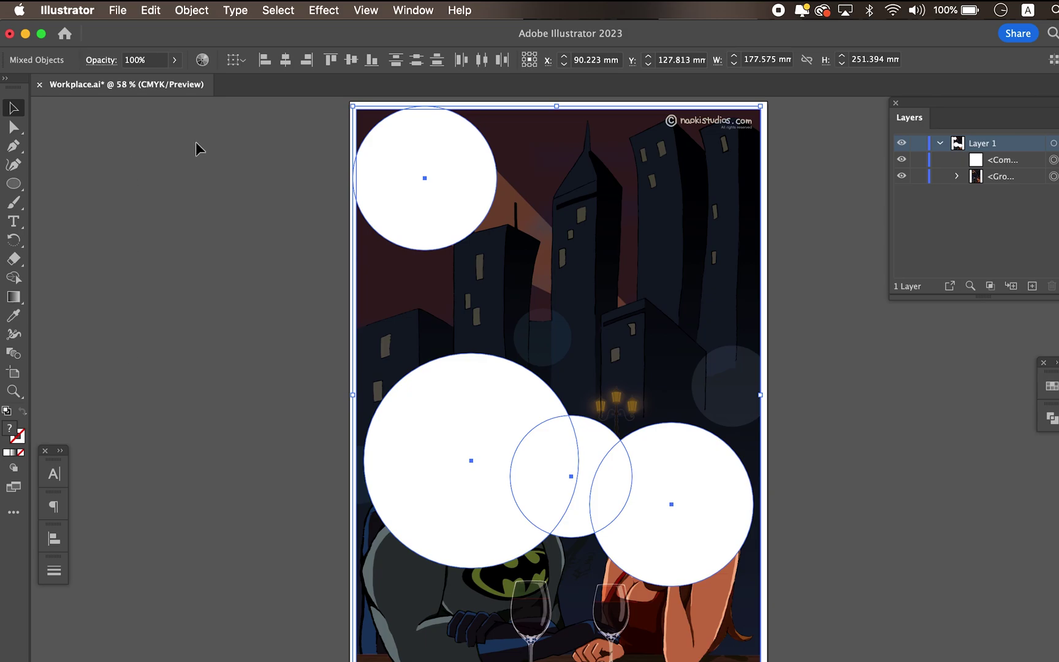
{"action": "left_click", "coordinate": [195, 11]}
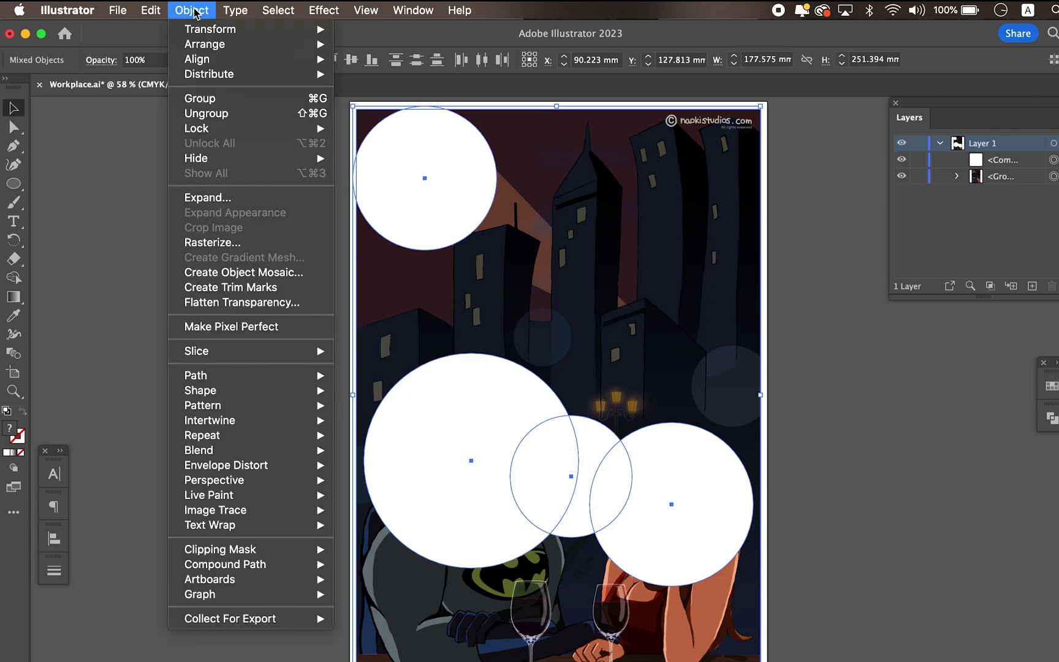
{"action": "mouse_move", "coordinate": [227, 555]}
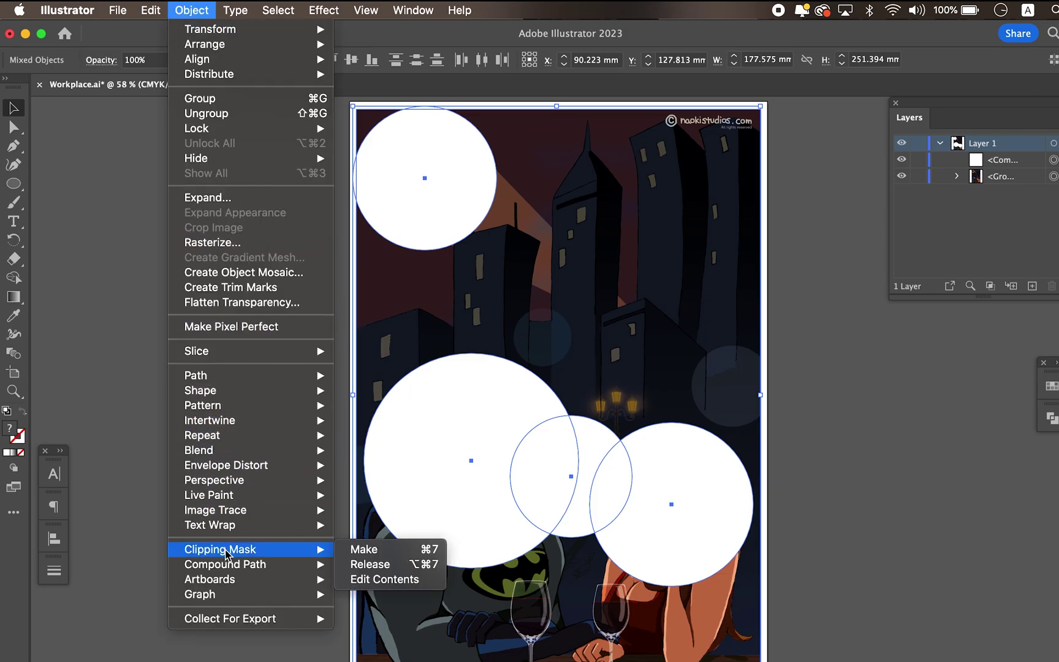
{"action": "left_click", "coordinate": [367, 550]}
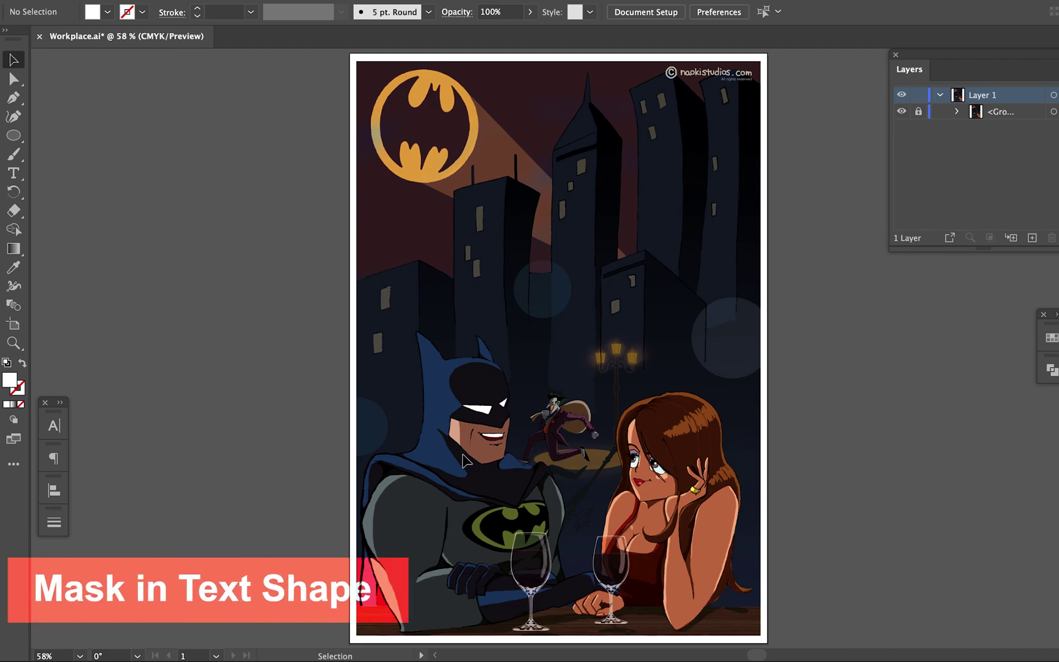
Step: Type BATMAN in Impact, scale it to span the artwork, and move it over Batman's head
{"action": "left_click", "coordinate": [14, 172]}
{"action": "left_click", "coordinate": [453, 356]}
{"action": "type", "text": "B"}
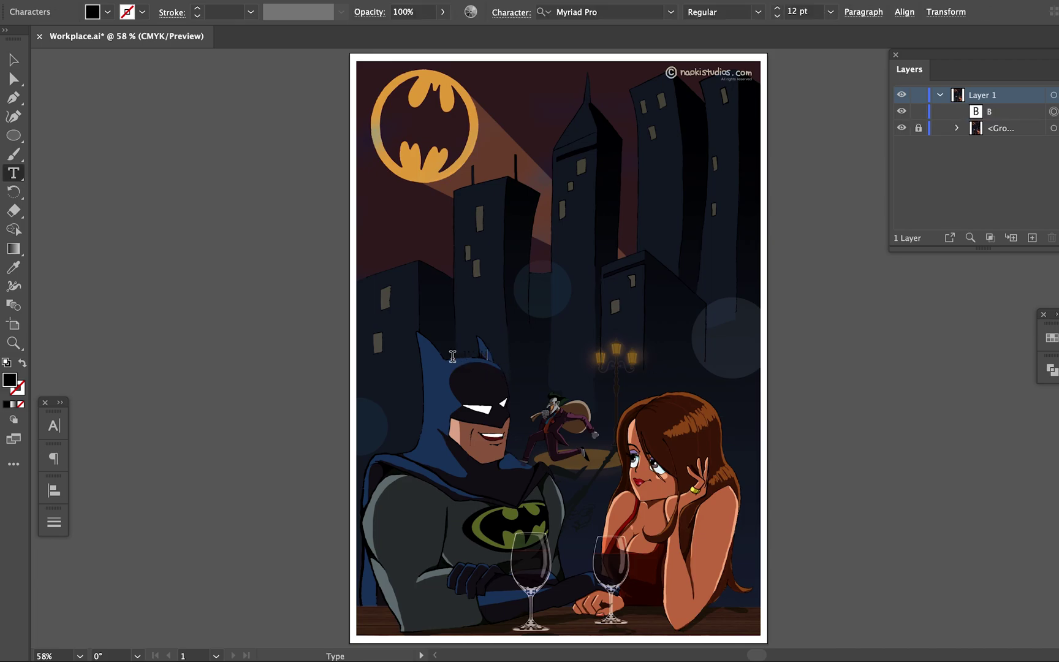
{"action": "type", "text": "ATMAN"}
{"action": "key", "text": "Escape"}
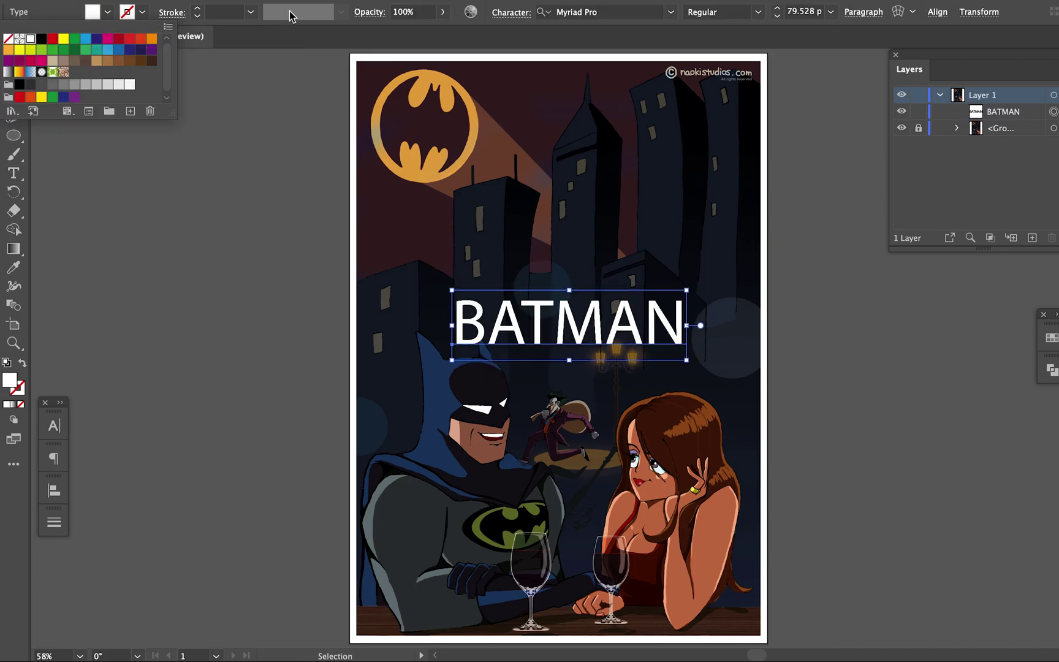
{"action": "left_click", "coordinate": [53, 426]}
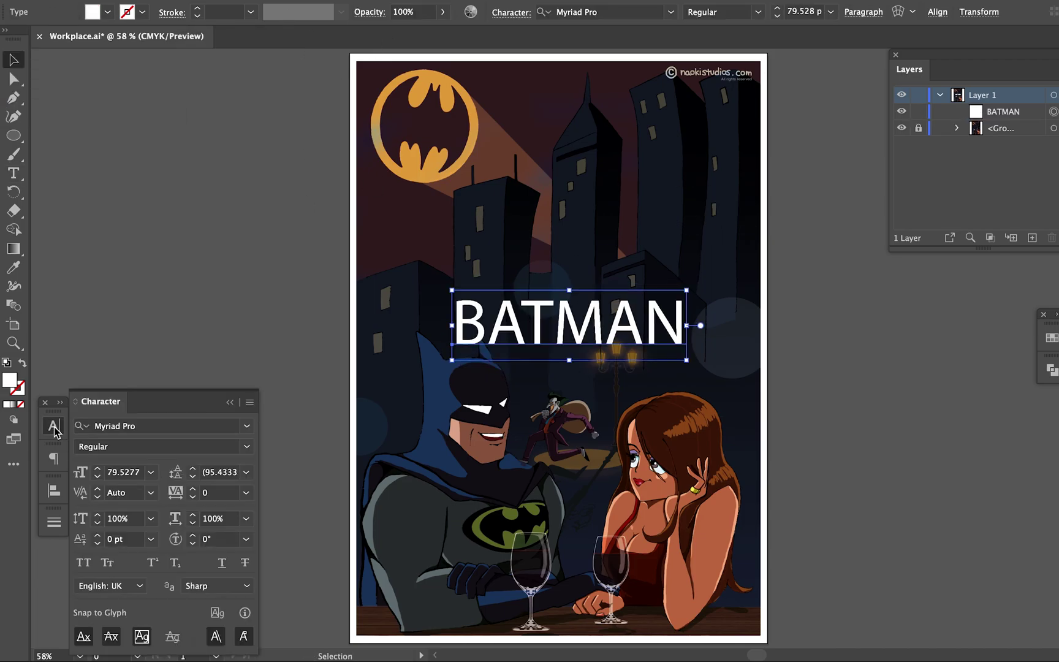
{"action": "left_click_drag", "start_coordinate": [457, 408], "coordinate": [357, 438]}
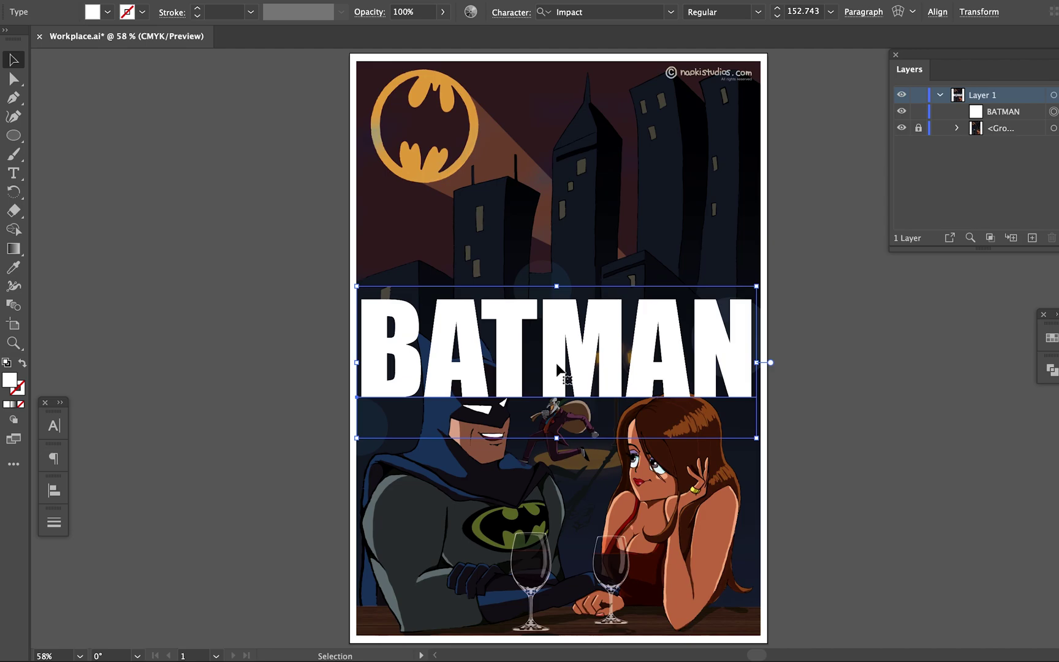
{"action": "left_click_drag", "start_coordinate": [562, 361], "coordinate": [563, 413]}
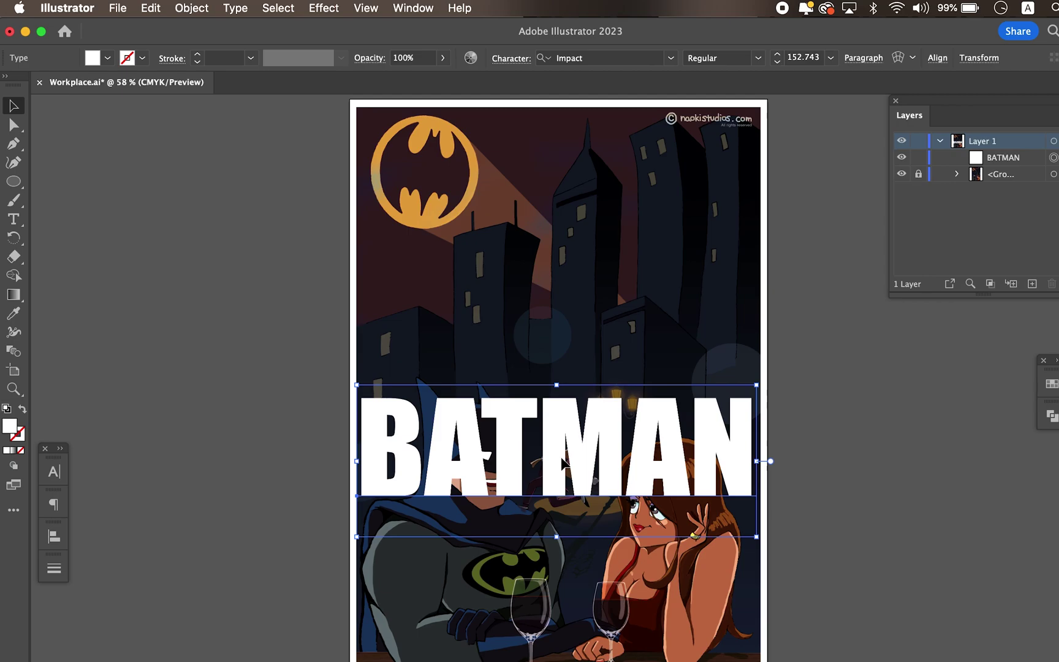
Step: Convert the BATMAN text to outlines and join the letters into one compound path
{"action": "left_click", "coordinate": [234, 9]}
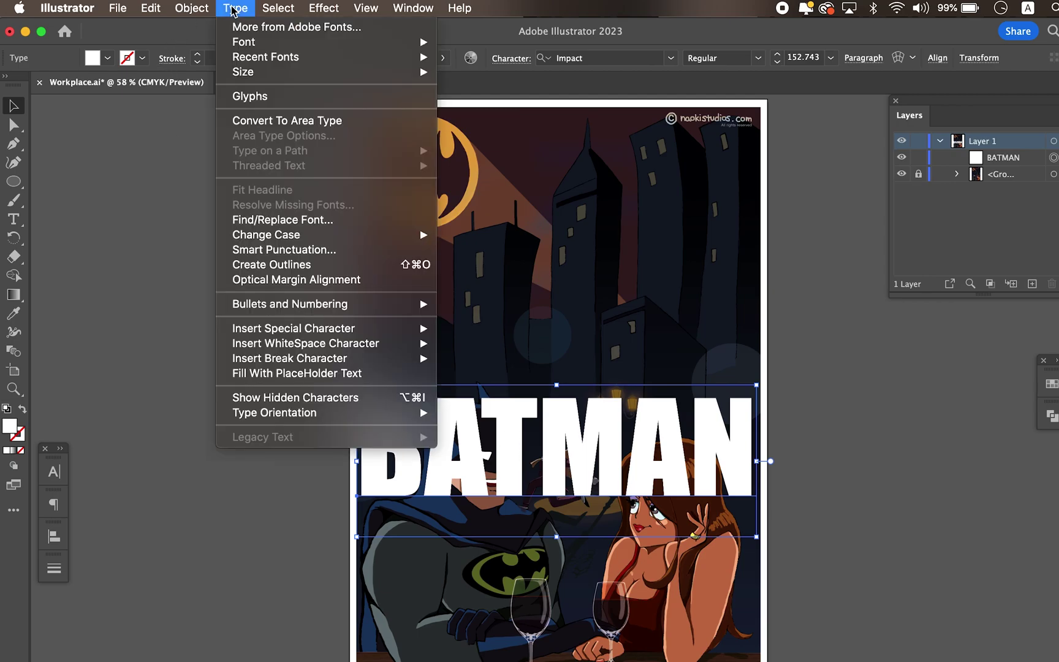
{"action": "left_click", "coordinate": [285, 266]}
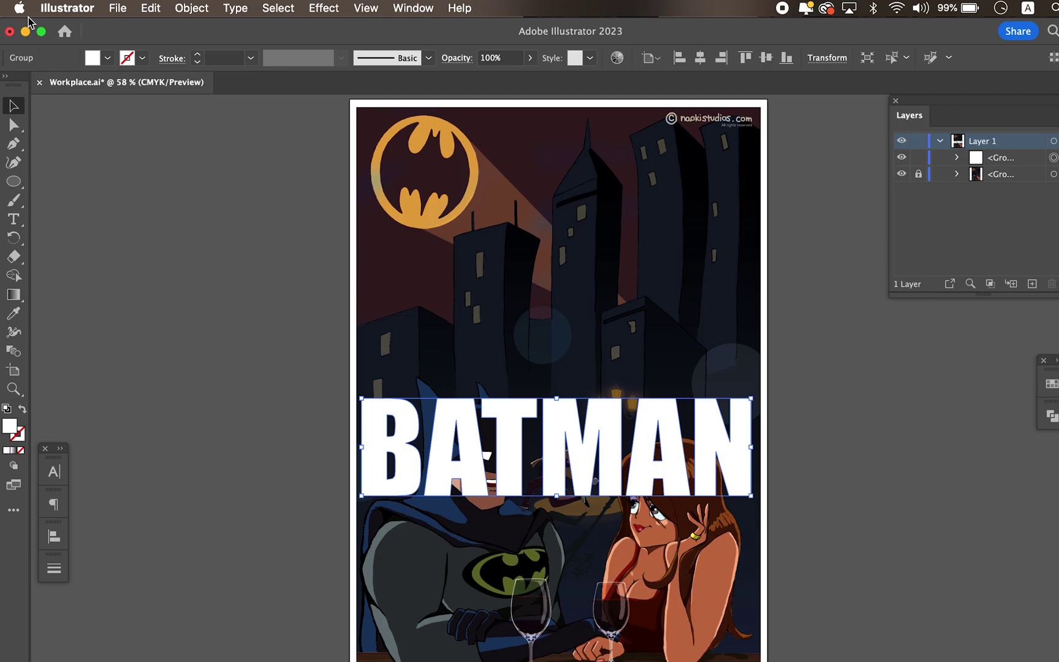
{"action": "left_click", "coordinate": [192, 8]}
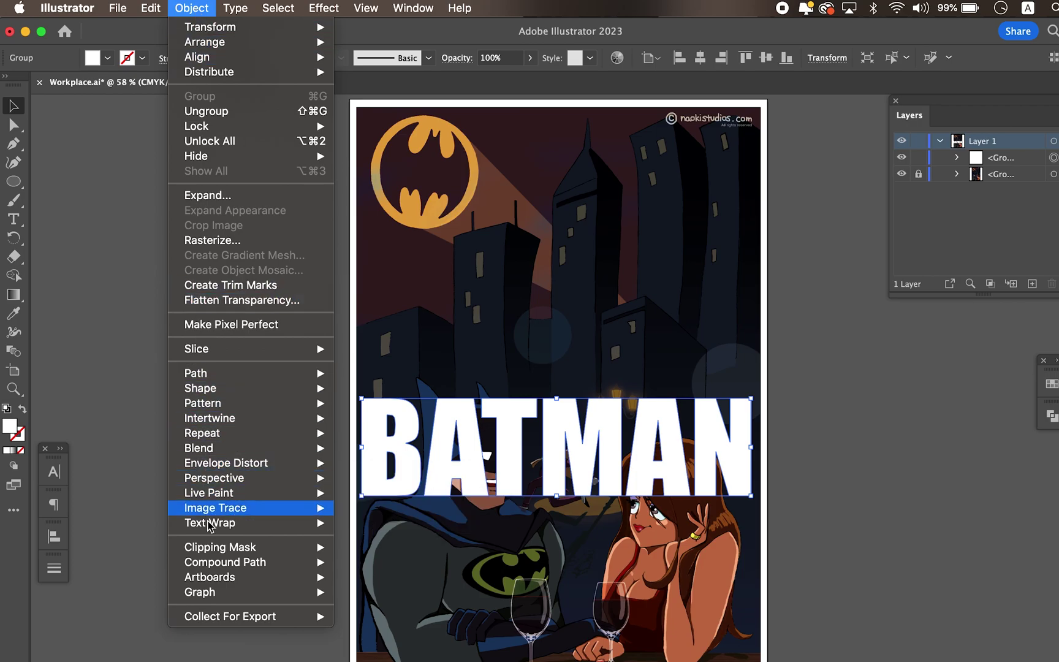
{"action": "mouse_move", "coordinate": [212, 566]}
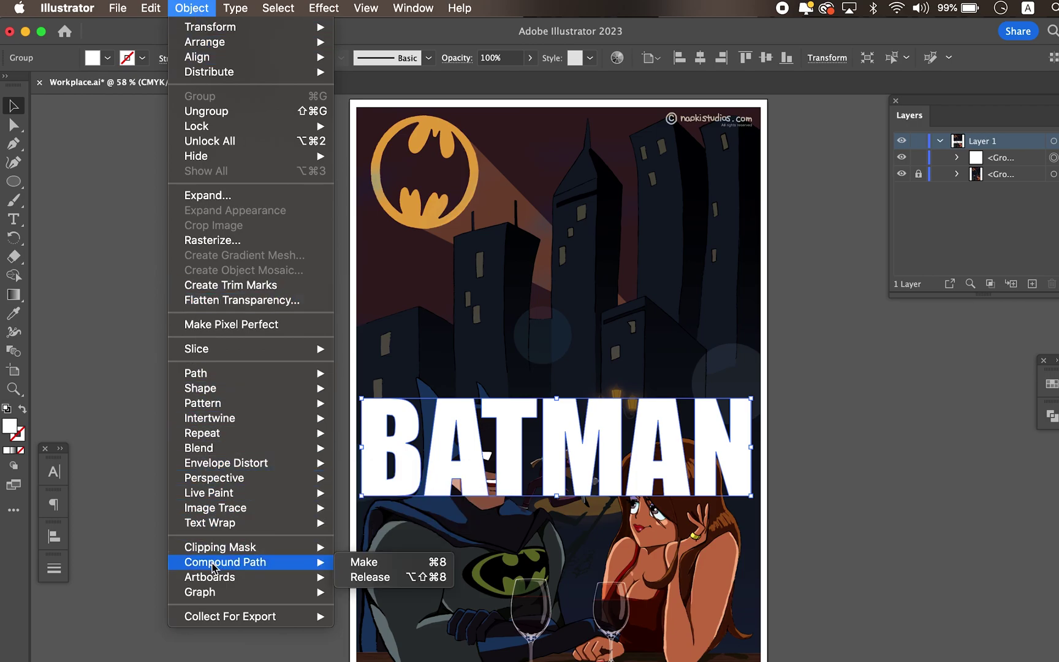
{"action": "left_click", "coordinate": [378, 562]}
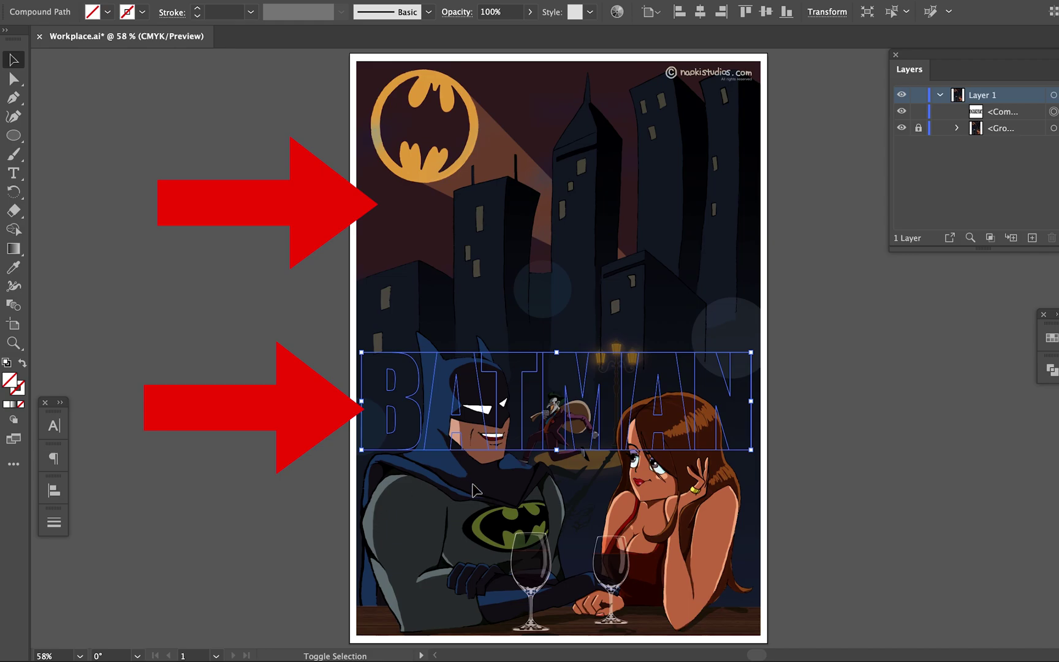
Step: Unlock the artwork group, select it with the BATMAN path, and clip it to the letters
{"action": "left_click", "coordinate": [918, 128]}
{"action": "left_click", "coordinate": [654, 523], "text": "shift"}
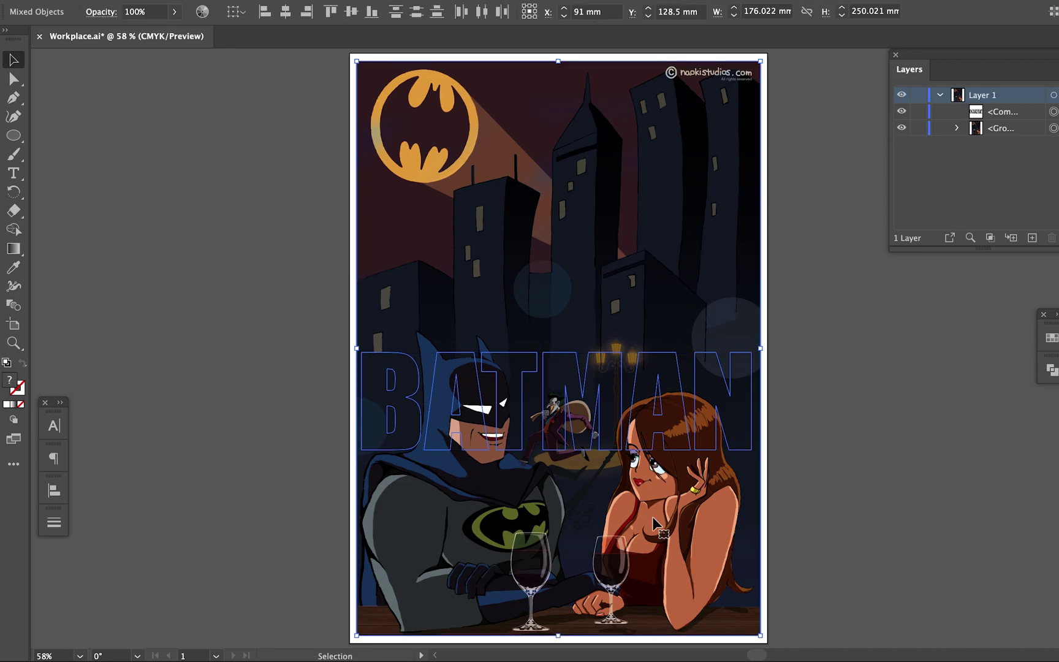
{"action": "mouse_move", "coordinate": [227, 102]}
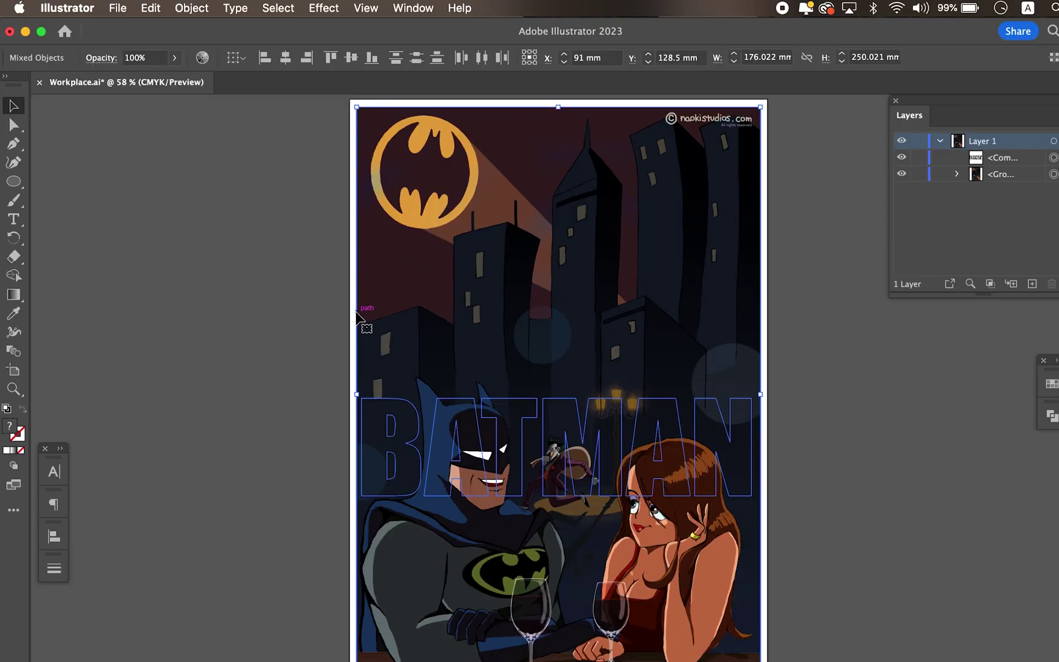
{"action": "left_click", "coordinate": [199, 11]}
{"action": "mouse_move", "coordinate": [249, 554]}
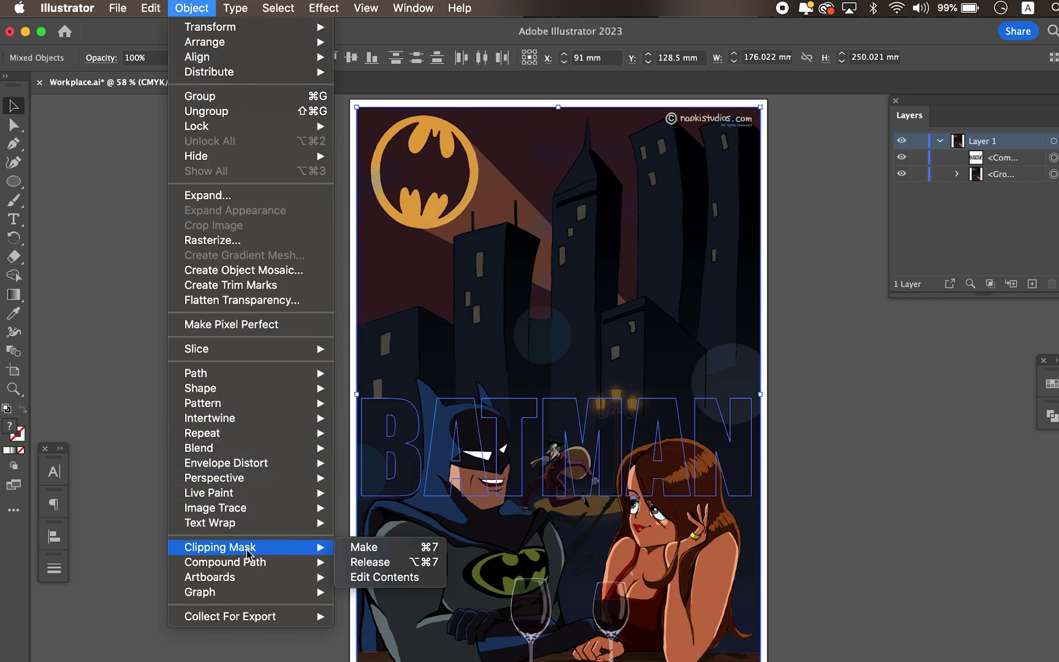
{"action": "left_click", "coordinate": [377, 549]}
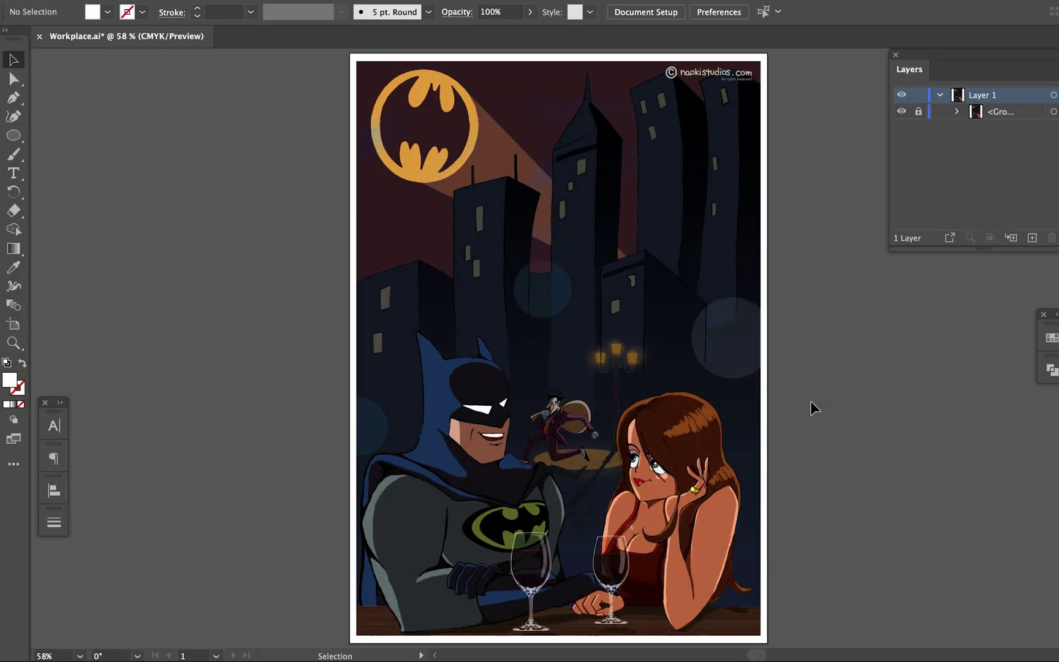
Step: Paste the white bat symbol, enlarge it to page width and position it over the couple
{"action": "key", "text": "ctrl+v"}
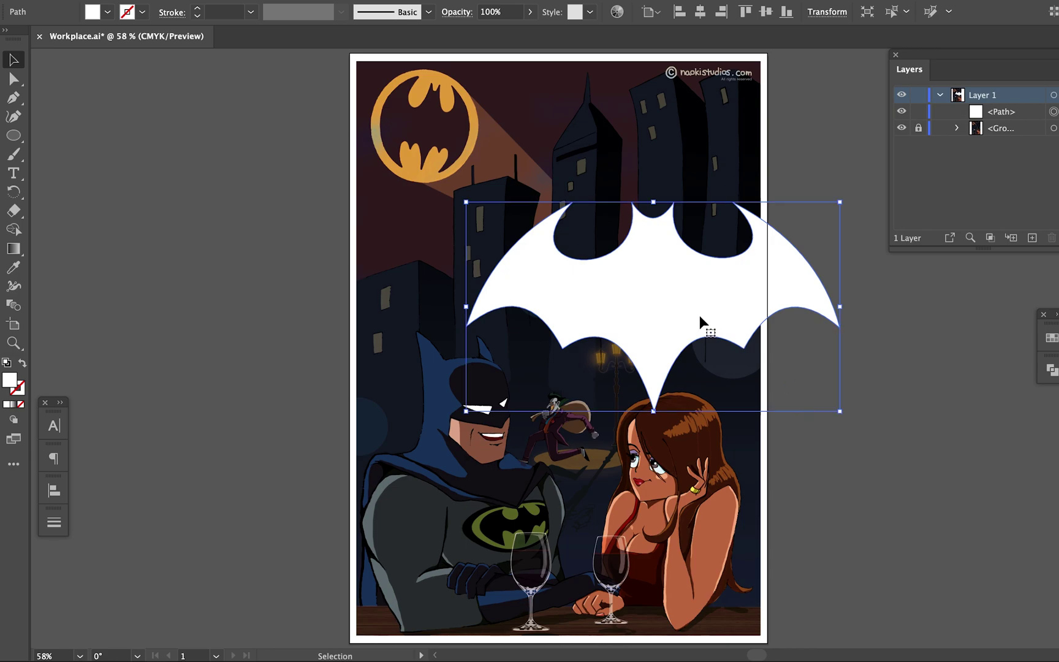
{"action": "left_click_drag", "start_coordinate": [699, 315], "coordinate": [596, 421]}
{"action": "left_click_drag", "start_coordinate": [737, 308], "coordinate": [768, 286]}
{"action": "left_click_drag", "start_coordinate": [362, 516], "coordinate": [350, 520]}
{"action": "left_click_drag", "start_coordinate": [535, 395], "coordinate": [537, 430]}
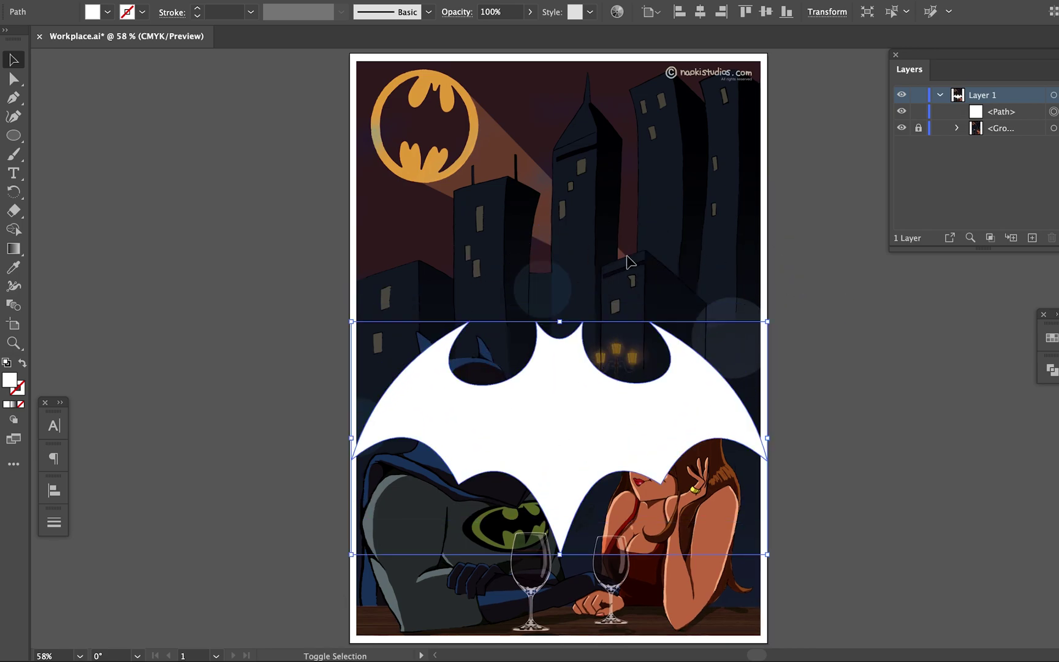
Step: Clip the comic artwork to the bat symbol with Cmd+7, then nudge the artwork up inside it
{"action": "left_click", "coordinate": [432, 380], "text": "shift"}
{"action": "key", "text": "super+7"}
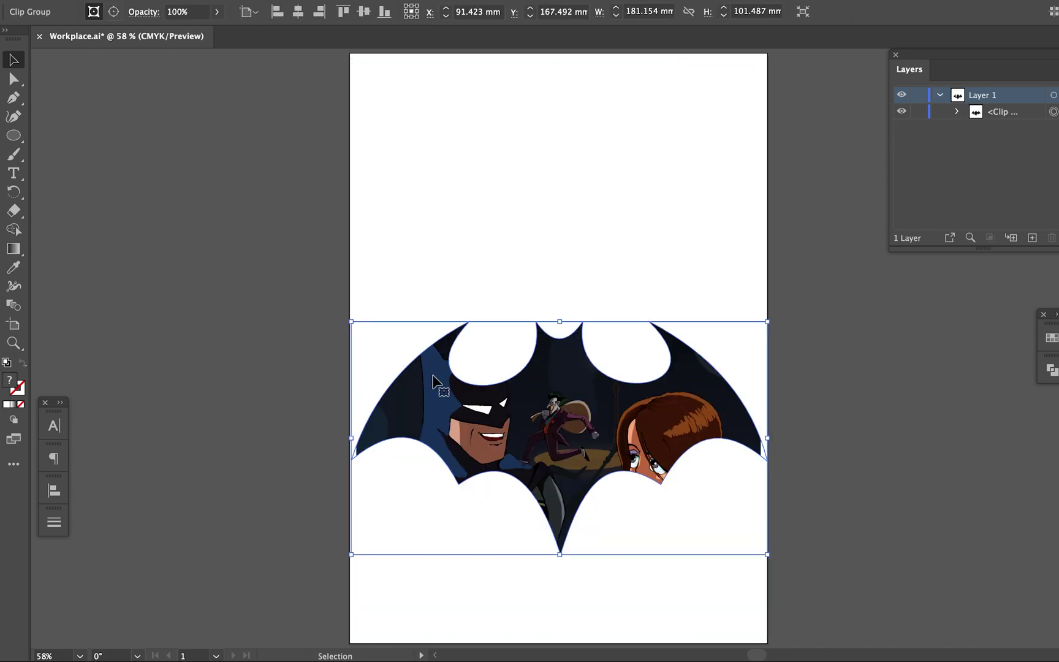
{"action": "key", "text": "a"}
{"action": "left_click", "coordinate": [671, 560]}
{"action": "left_click_drag", "start_coordinate": [564, 426], "coordinate": [563, 414]}
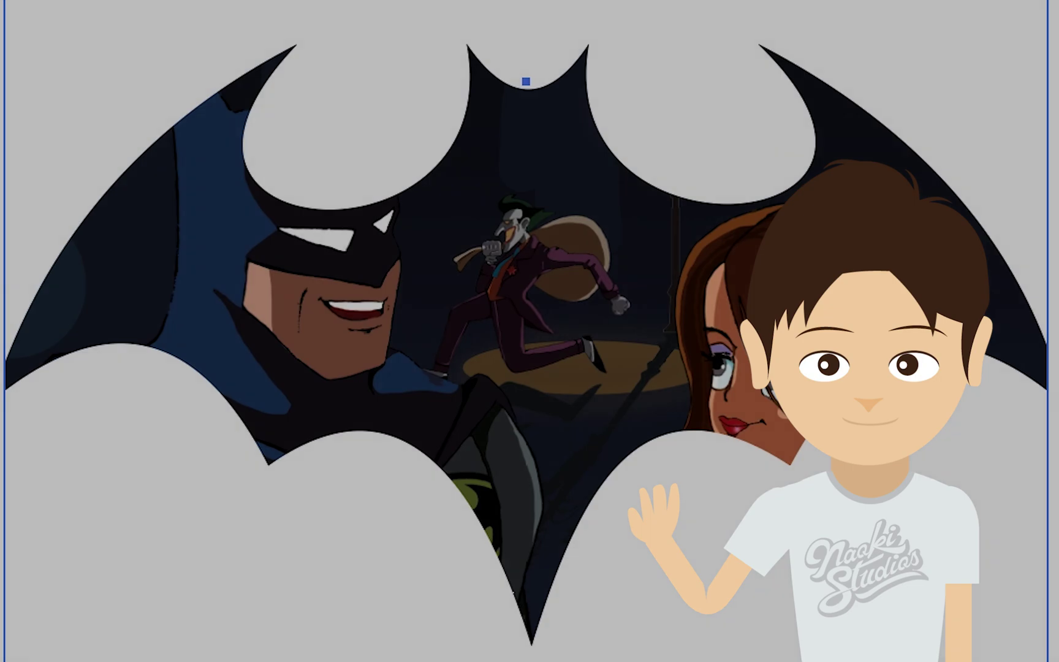